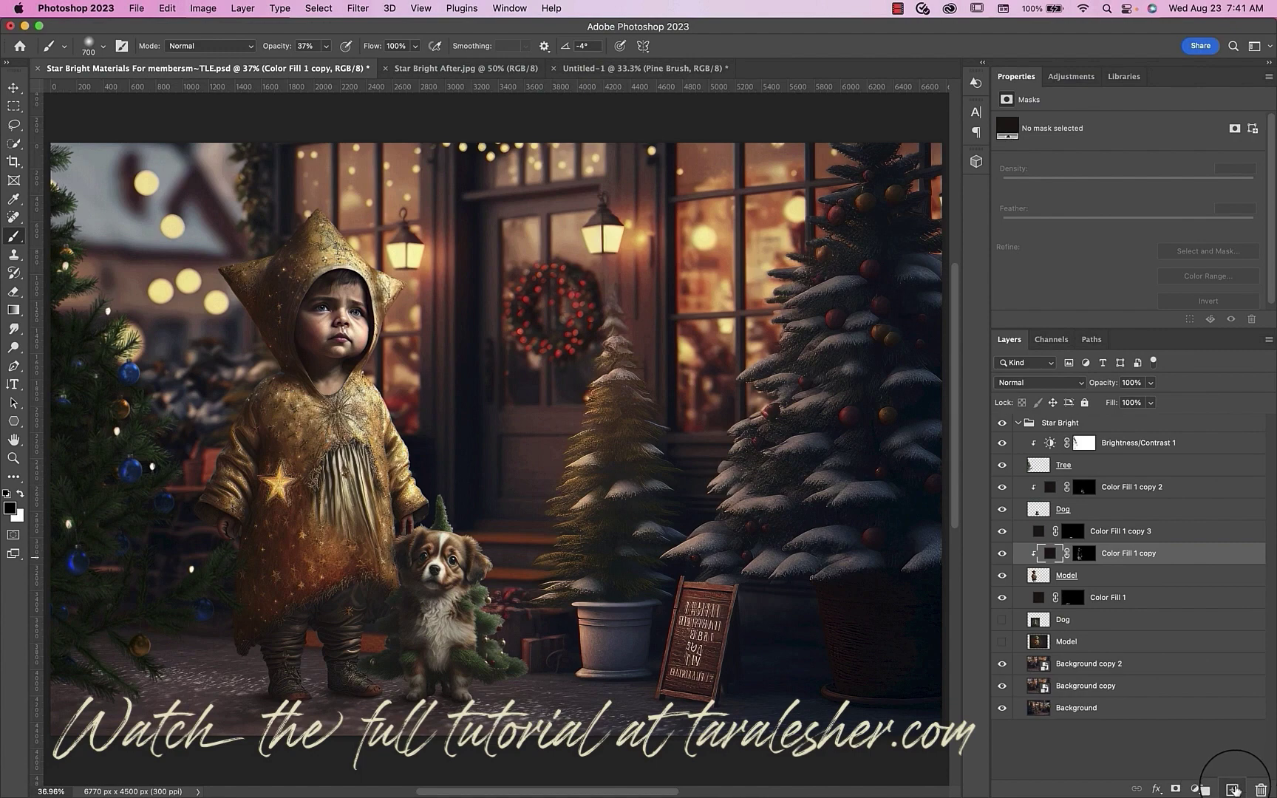
Add a new layer above the model's color fill layer and set the foreground color to dark green 085903
{"action": "left_click", "coordinate": [1233, 790]}
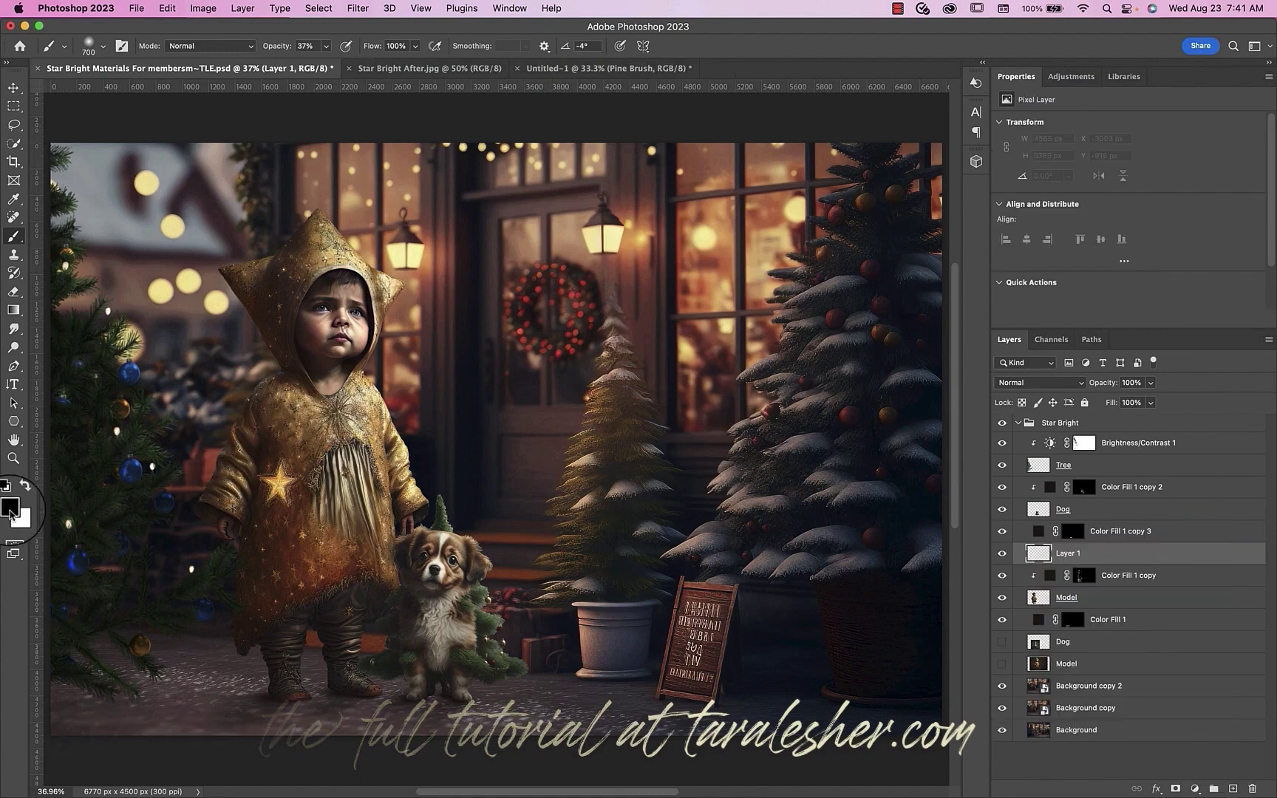
{"action": "left_click", "coordinate": [9, 508]}
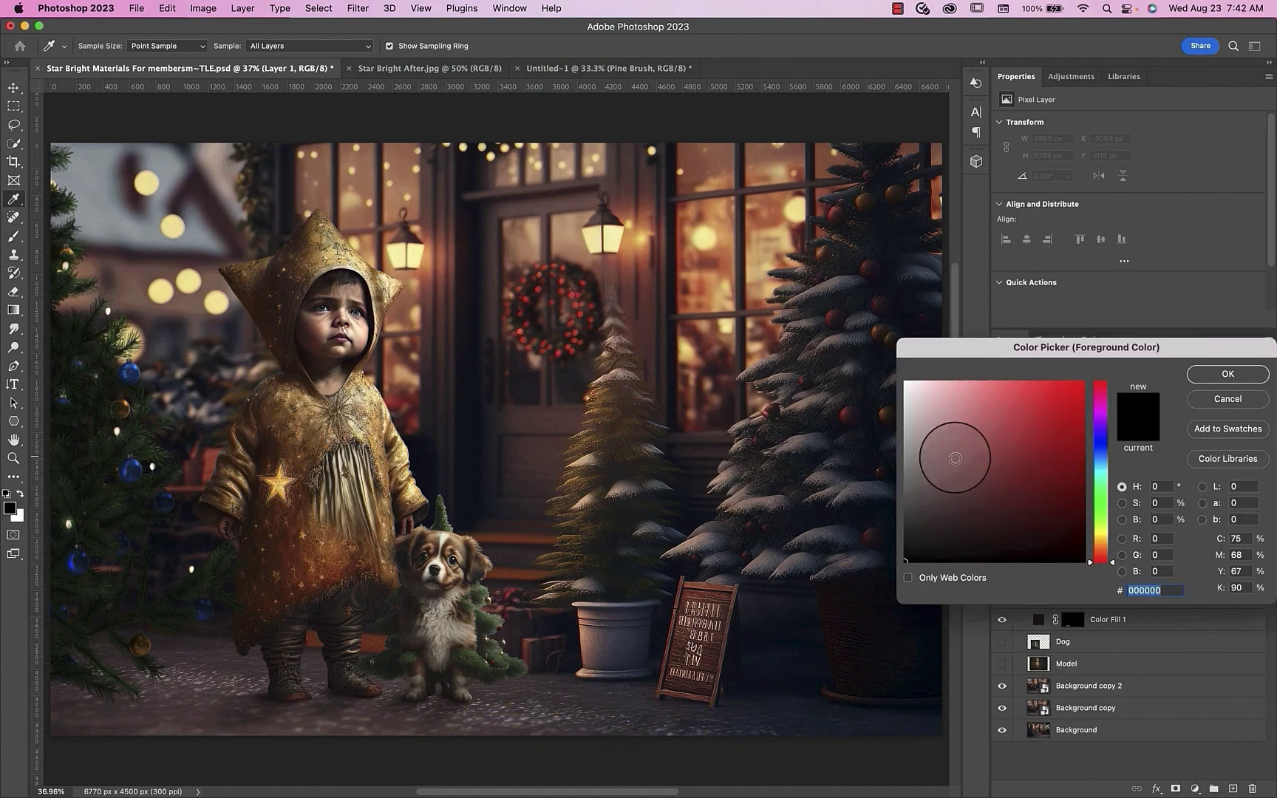
{"action": "left_click", "coordinate": [1102, 504]}
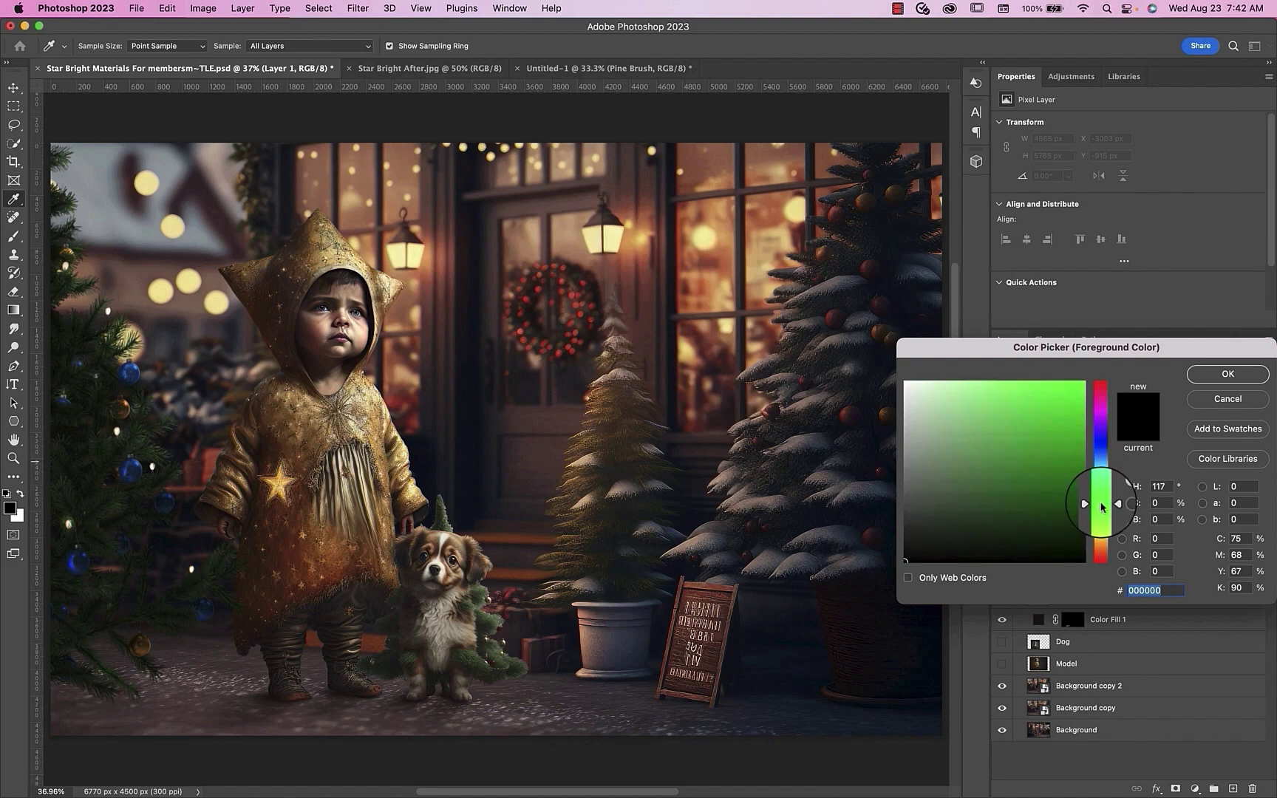
{"action": "left_click_drag", "start_coordinate": [1071, 464], "coordinate": [1079, 500]}
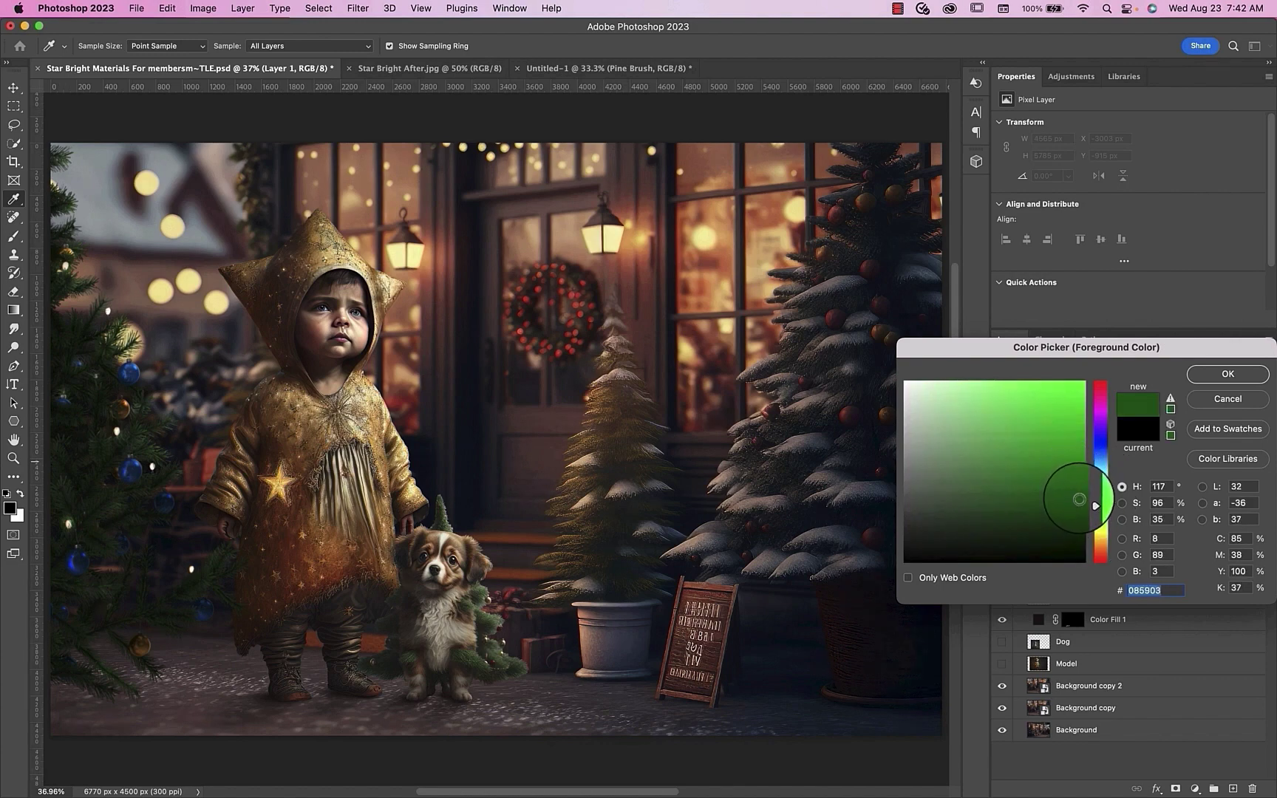
{"action": "left_click", "coordinate": [1228, 374]}
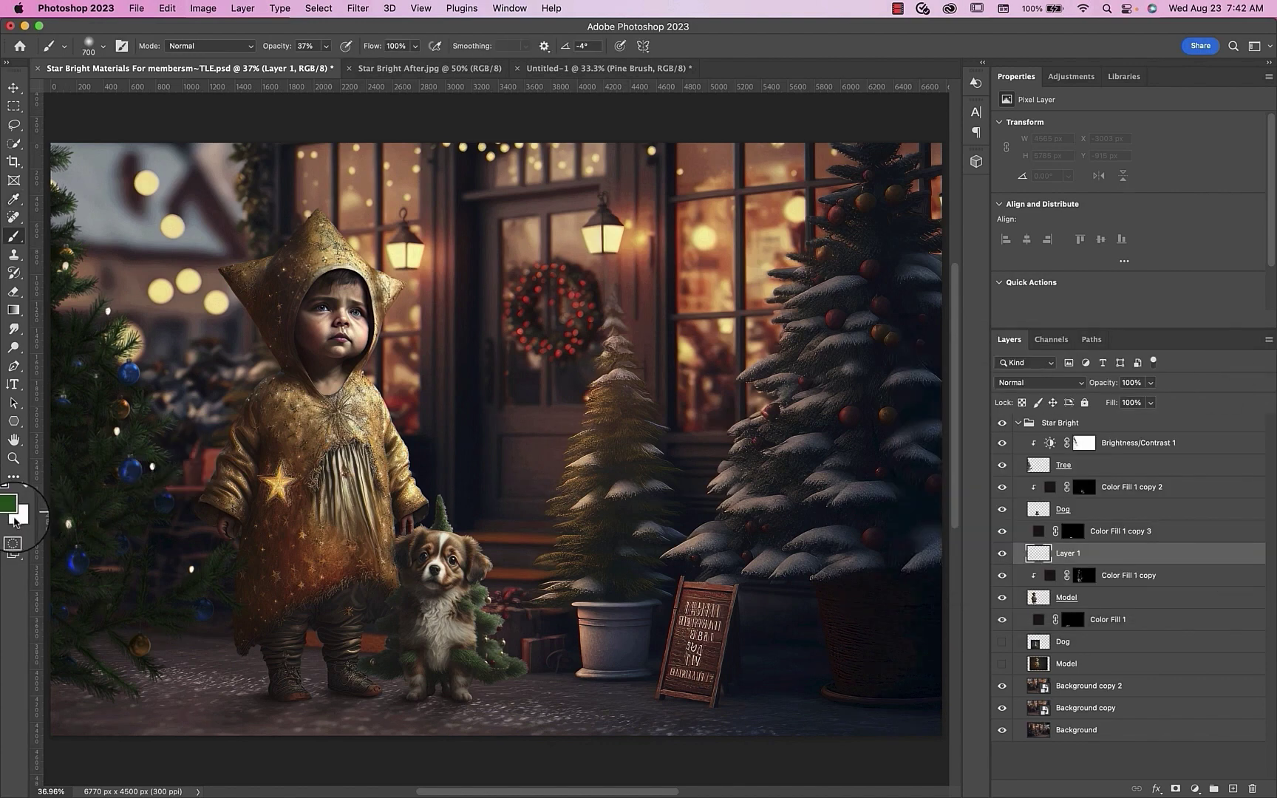
Set the background color to a second dark green, 24470e
{"action": "left_click", "coordinate": [15, 518]}
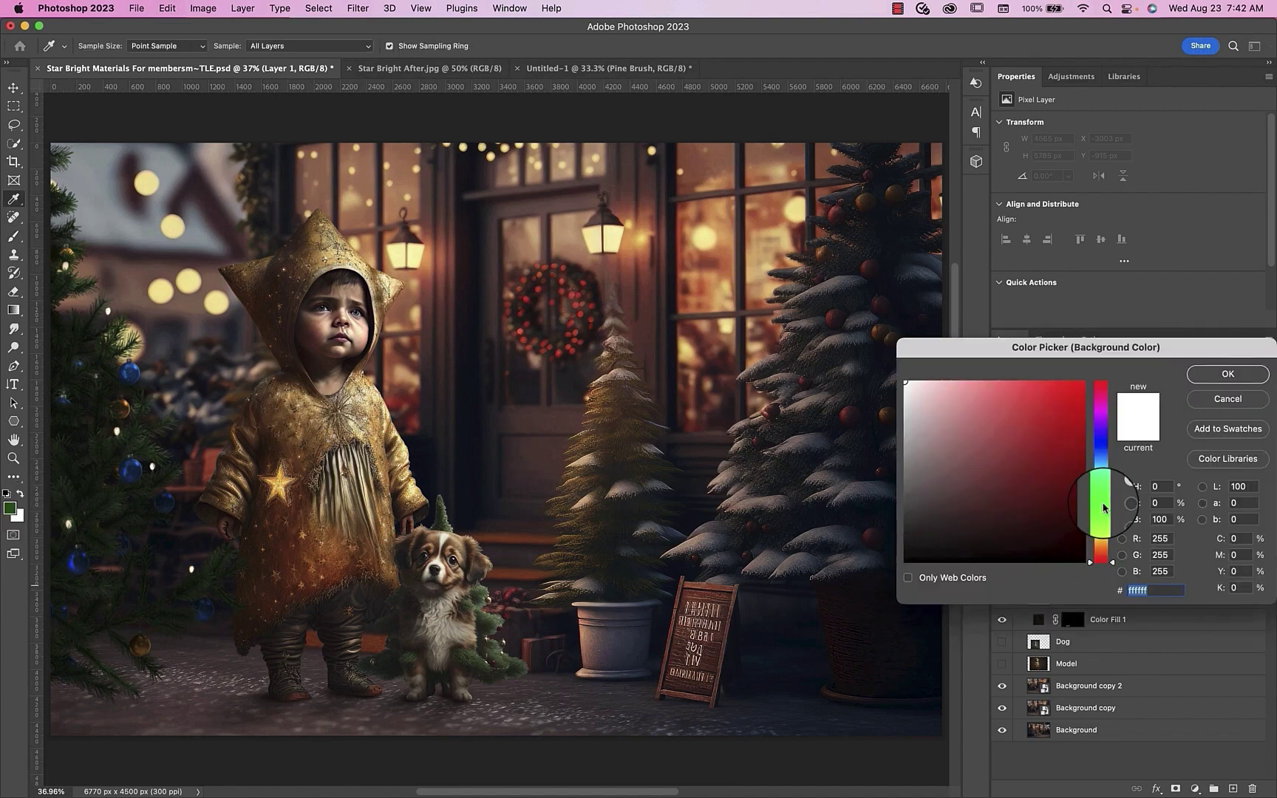
{"action": "left_click_drag", "start_coordinate": [1104, 504], "coordinate": [1049, 512]}
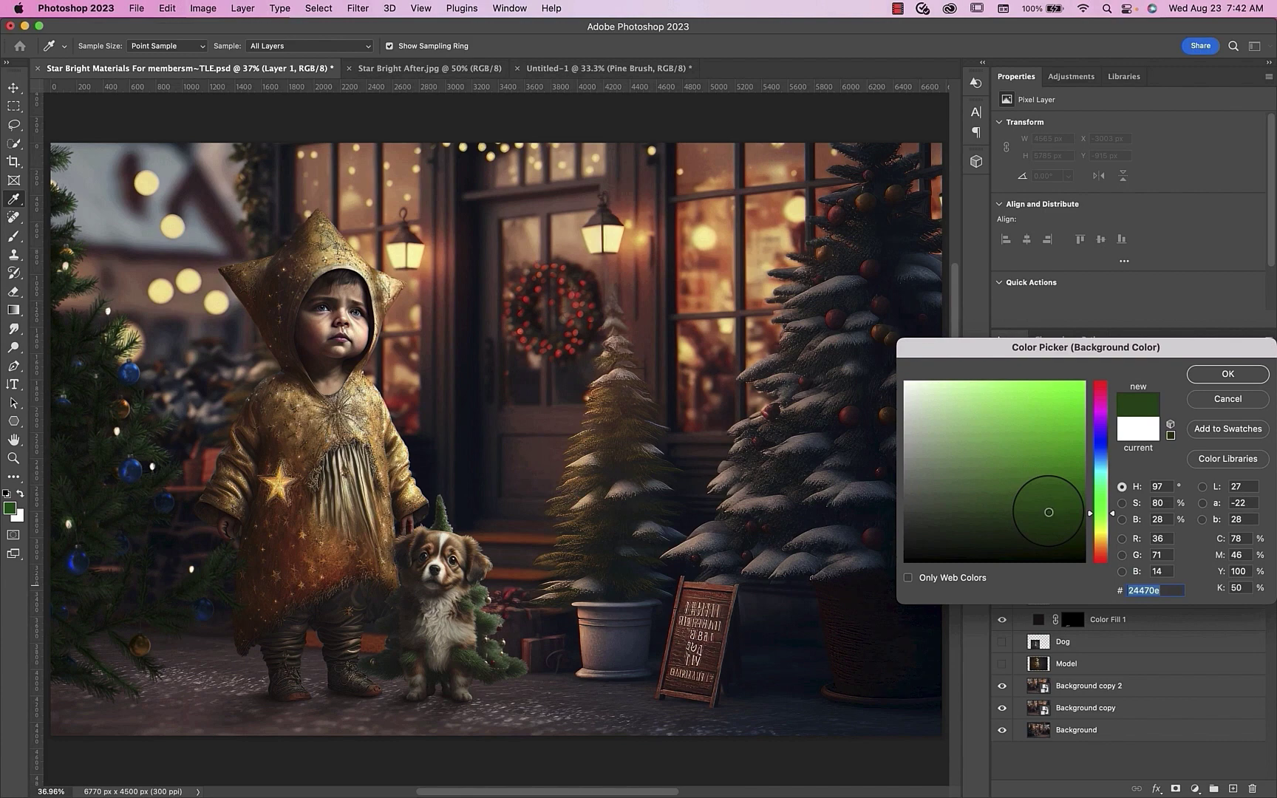
{"action": "left_click", "coordinate": [1226, 374]}
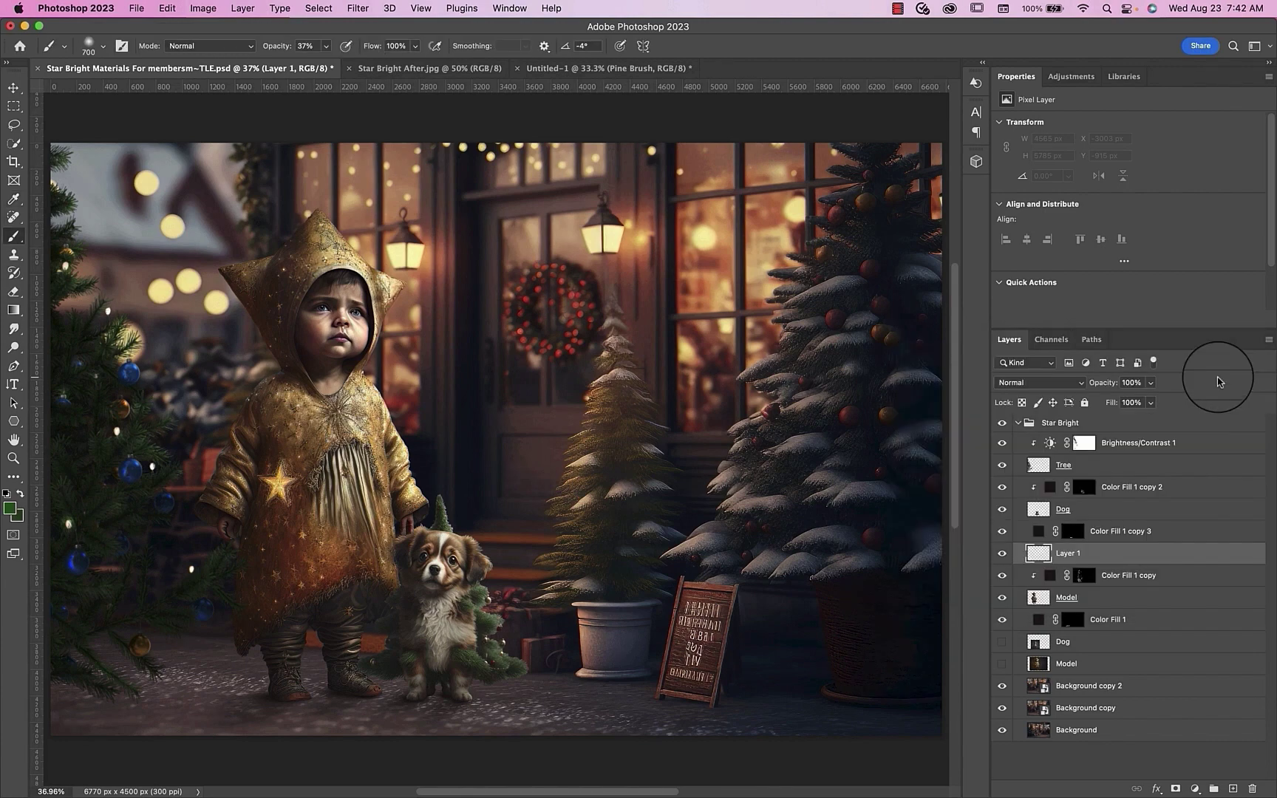
Choose the pine brush Sampled Brush 2840 and set its tip spacing to 26% in the brush settings
{"action": "left_click", "coordinate": [103, 46]}
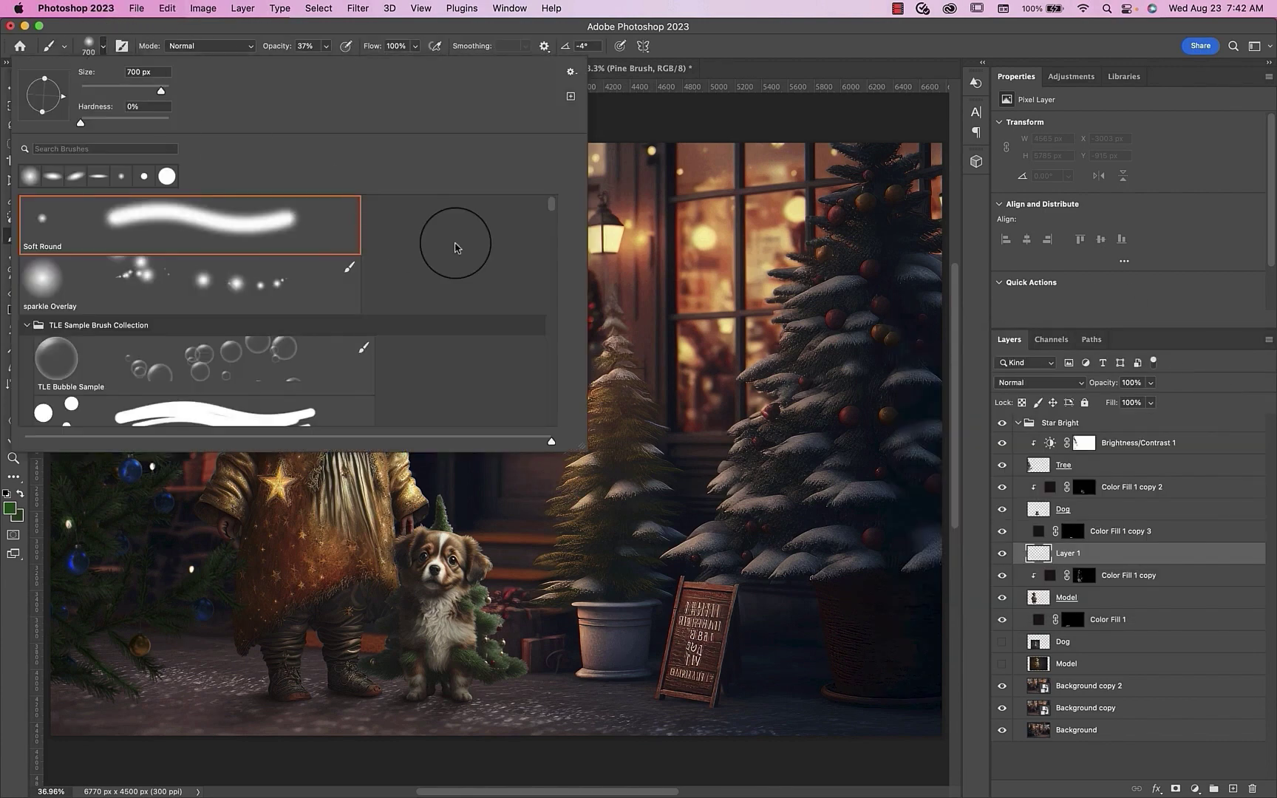
{"action": "left_click_drag", "start_coordinate": [552, 214], "coordinate": [543, 436]}
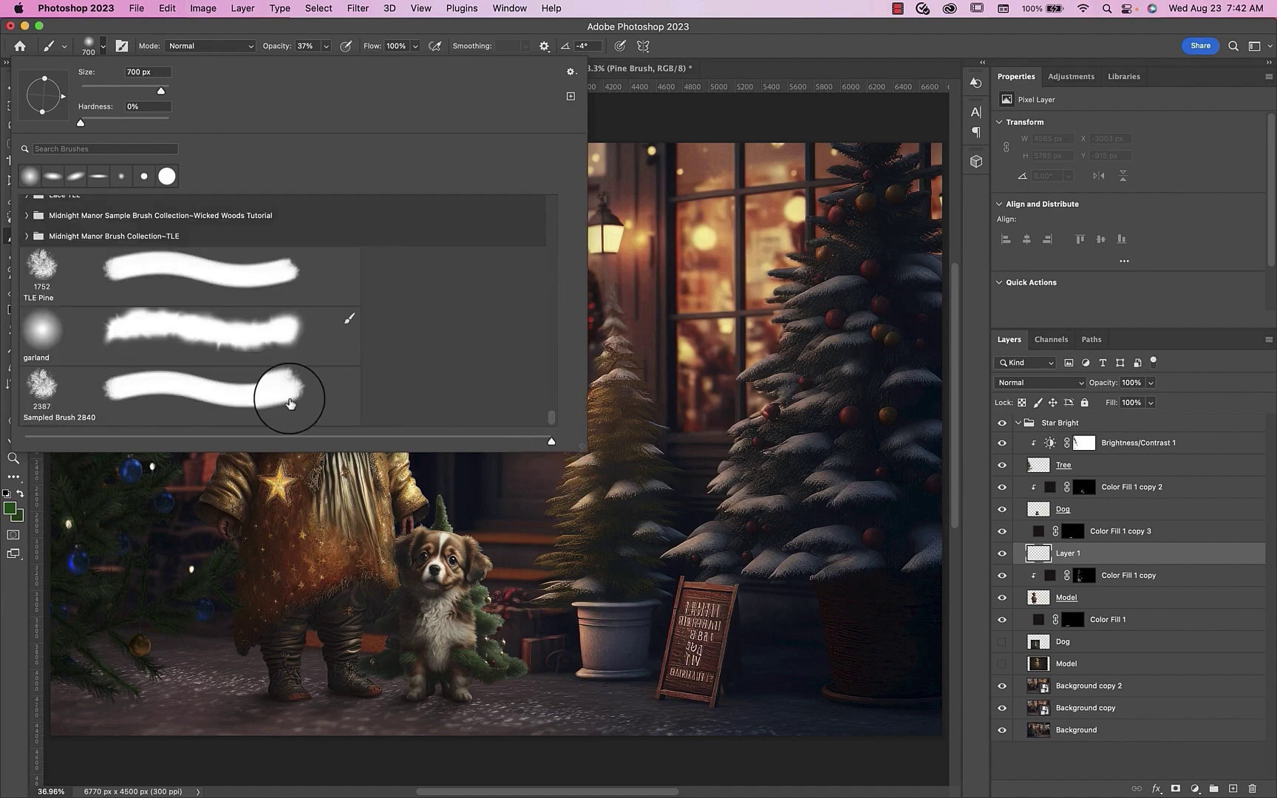
{"action": "left_click", "coordinate": [45, 388]}
{"action": "left_click", "coordinate": [496, 11]}
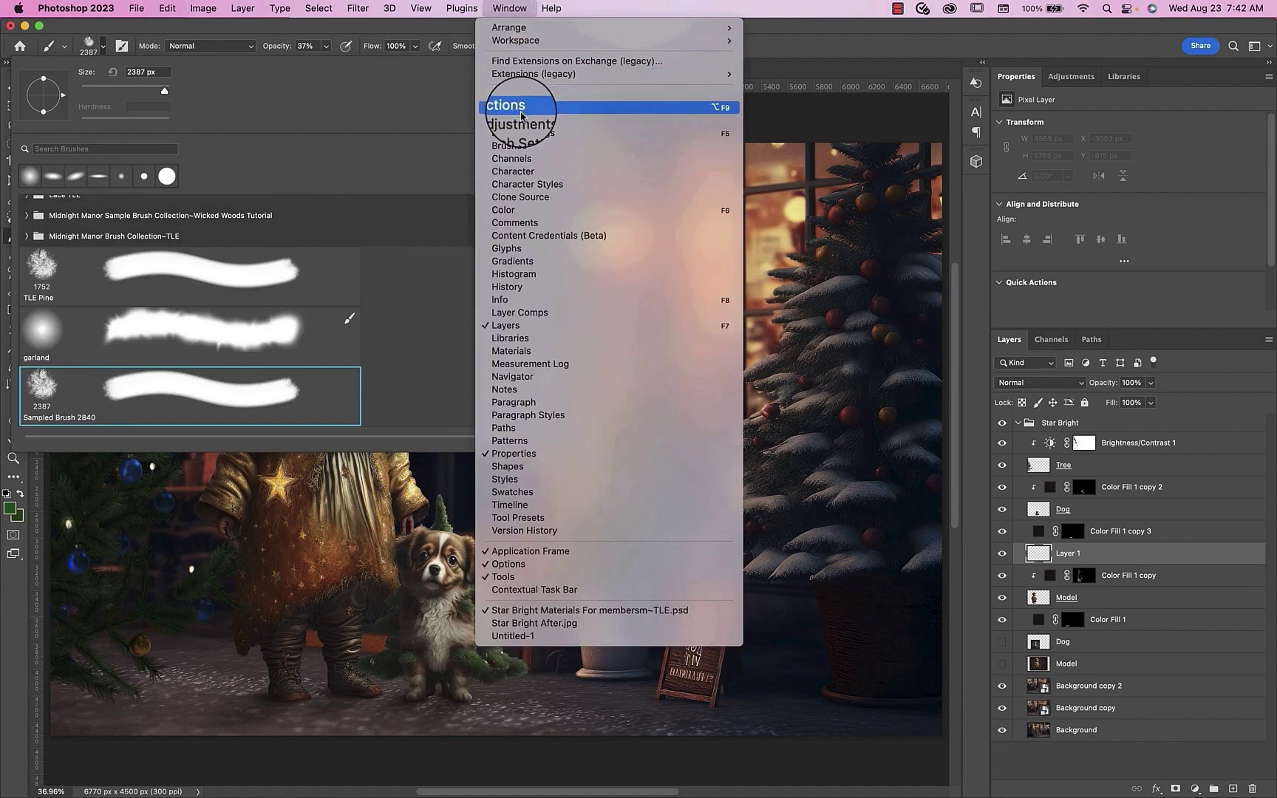
{"action": "left_click", "coordinate": [522, 136]}
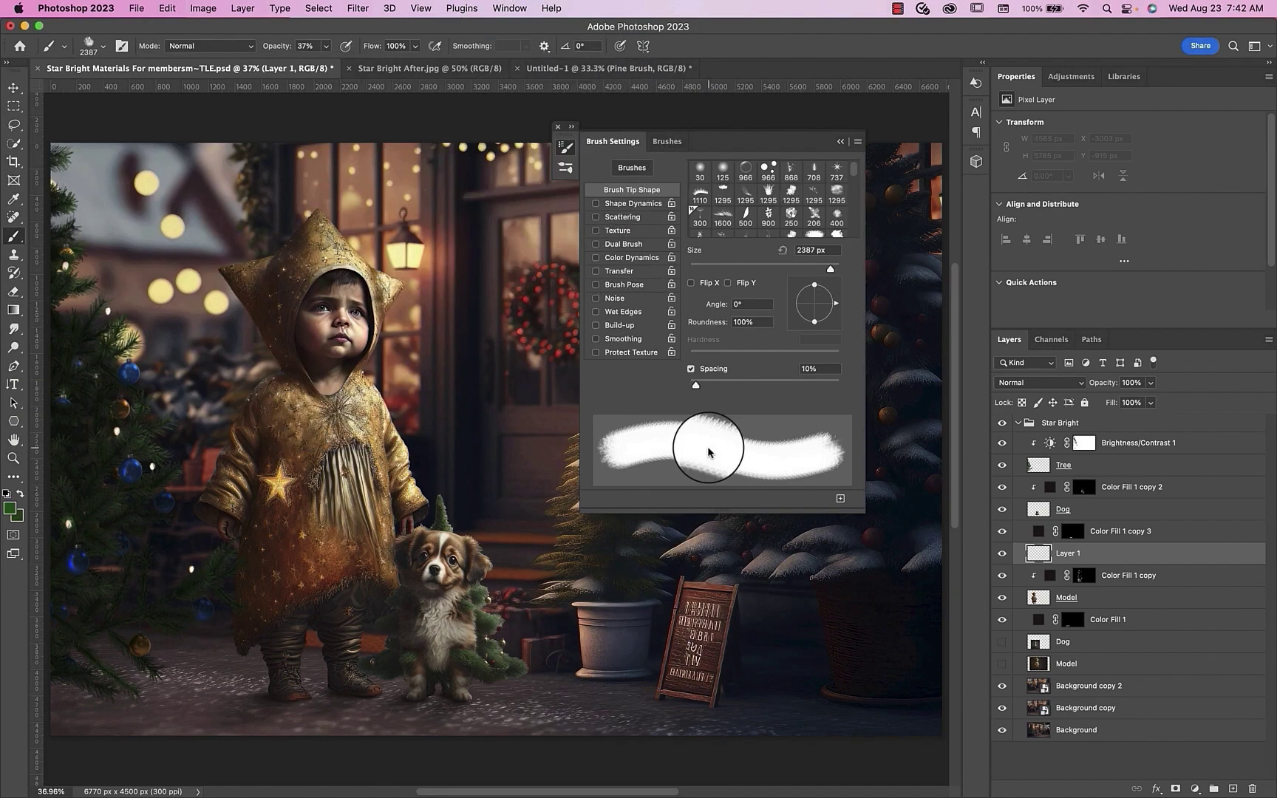
{"action": "left_click_drag", "start_coordinate": [696, 390], "coordinate": [708, 389]}
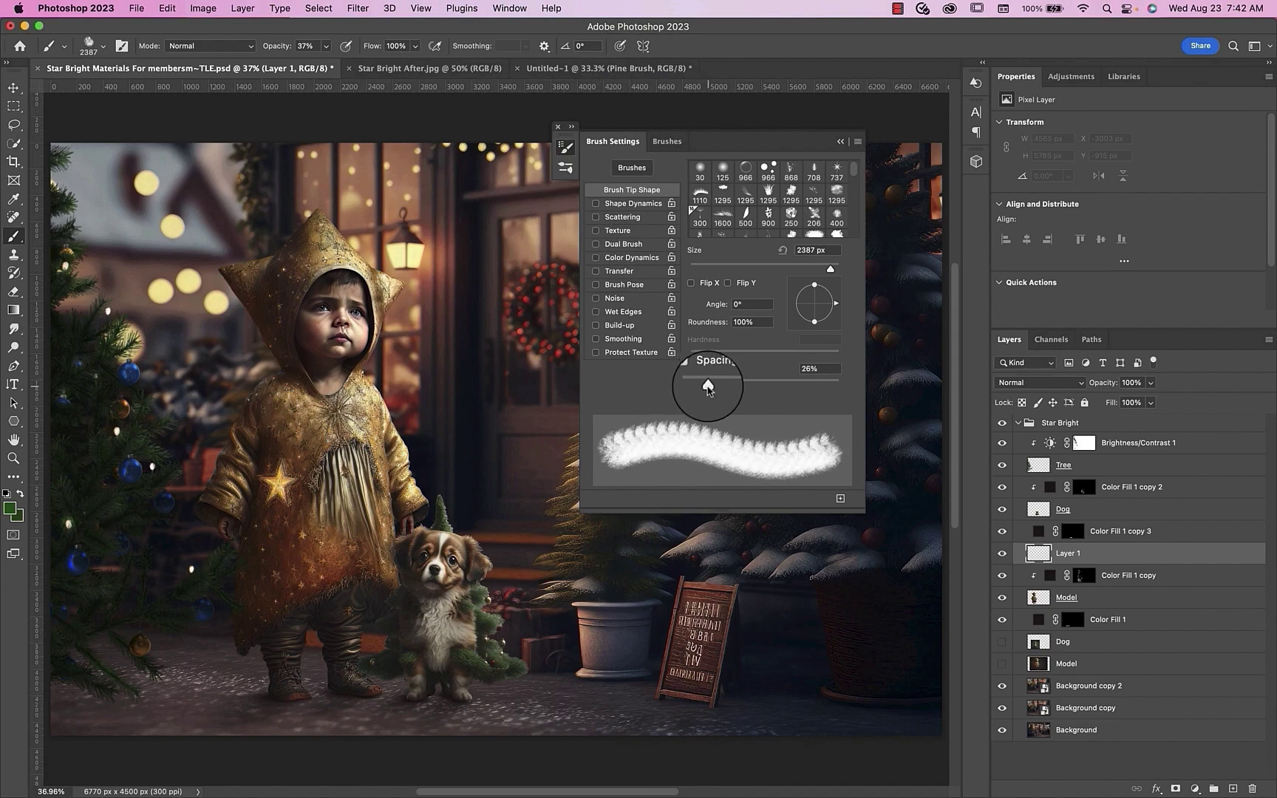
Enable Shape Dynamics for the brush with 20% size jitter and 60% angle jitter
{"action": "left_click", "coordinate": [633, 203]}
{"action": "left_click_drag", "start_coordinate": [693, 183], "coordinate": [721, 184]}
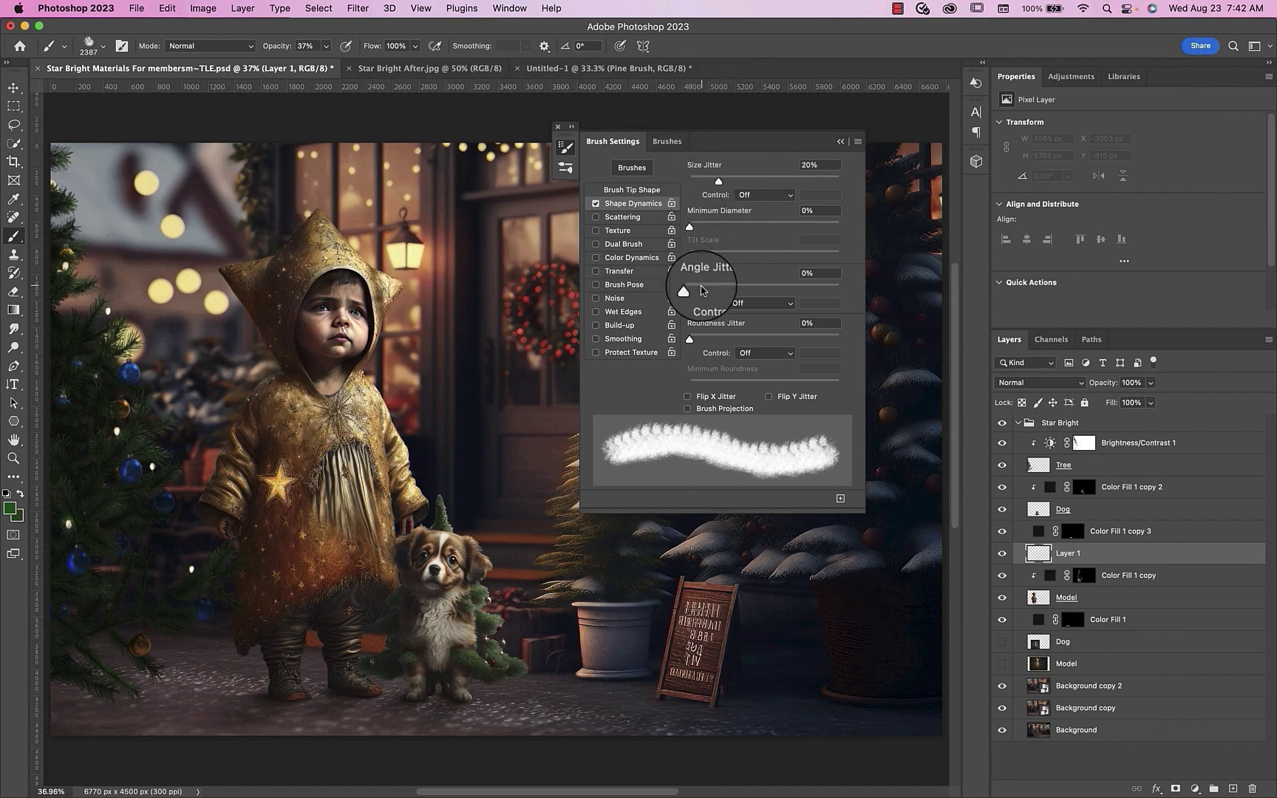
{"action": "left_click_drag", "start_coordinate": [702, 290], "coordinate": [778, 290]}
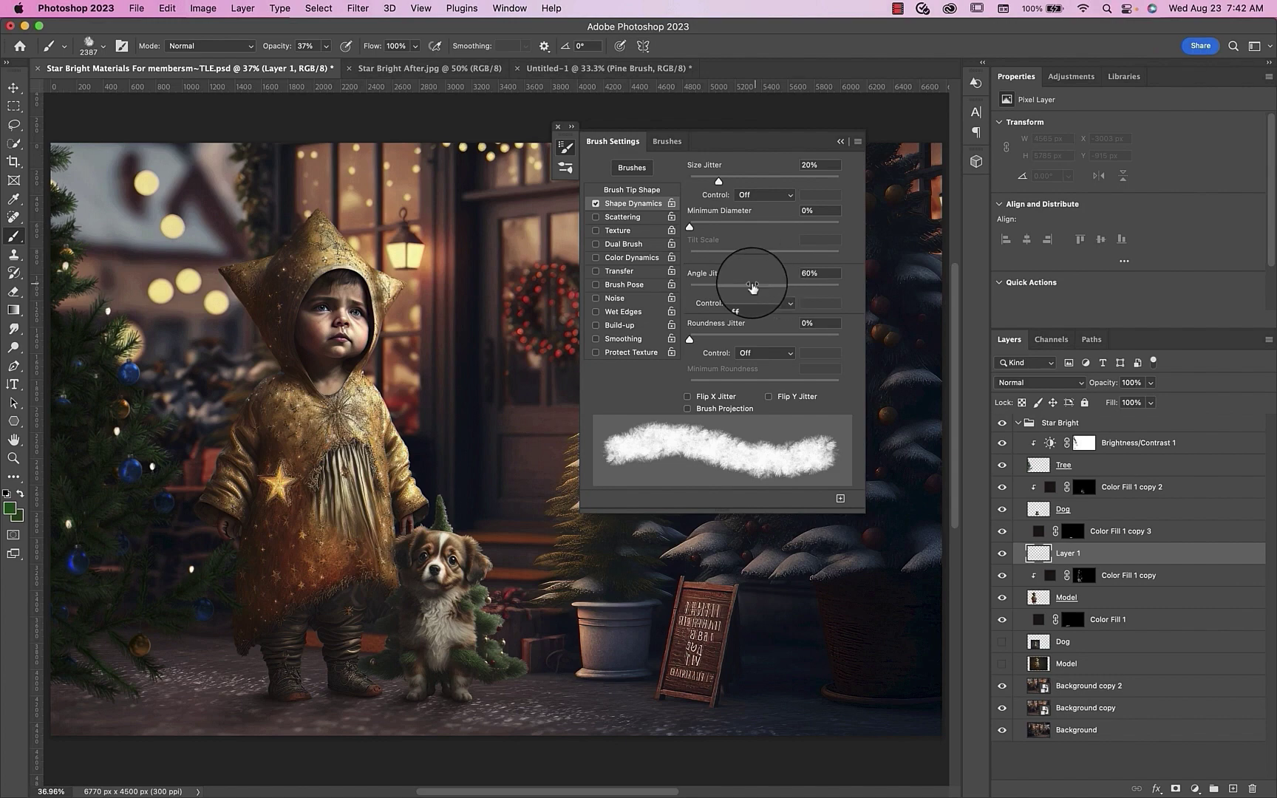
Enable Color Dynamics (47% foreground/background, 12% hue, 10% saturation, 17% brightness jitter) and Scattering at 62% on both axes
{"action": "left_click", "coordinate": [617, 259]}
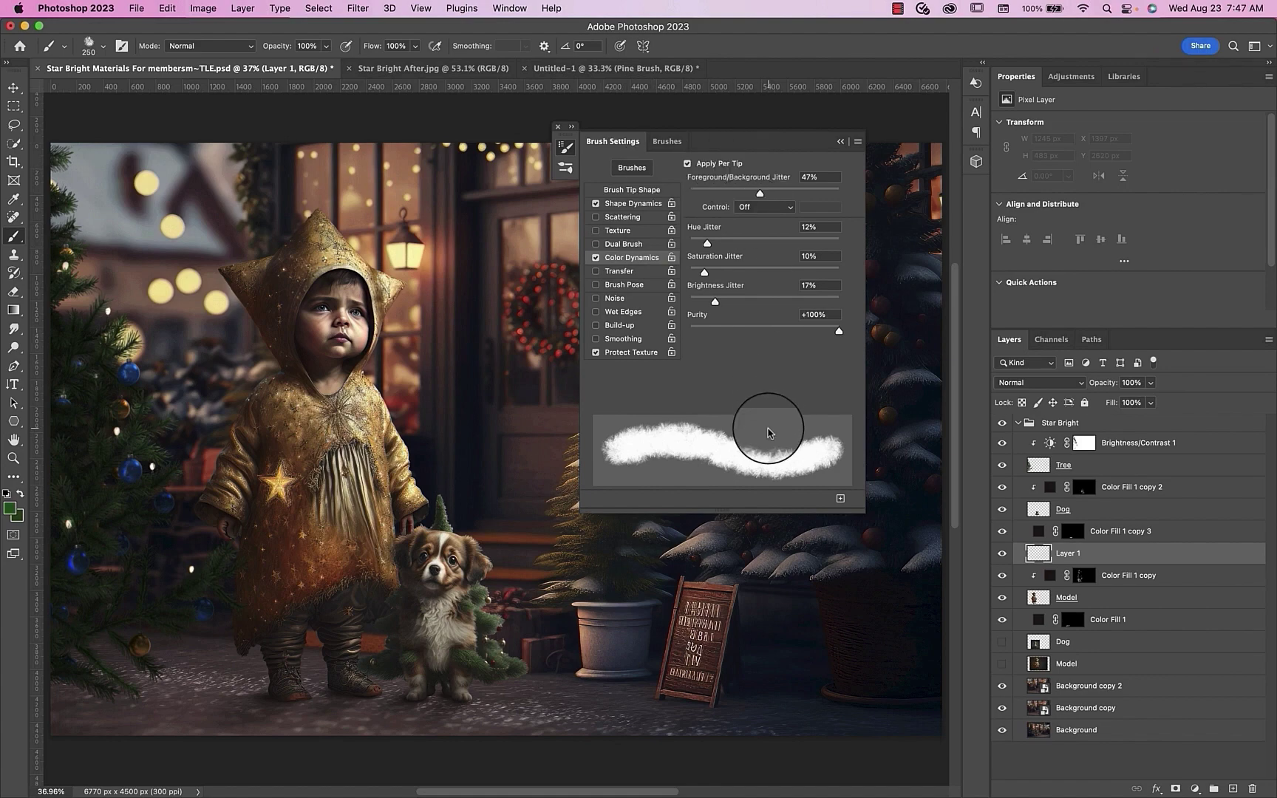
{"action": "left_click", "coordinate": [627, 219]}
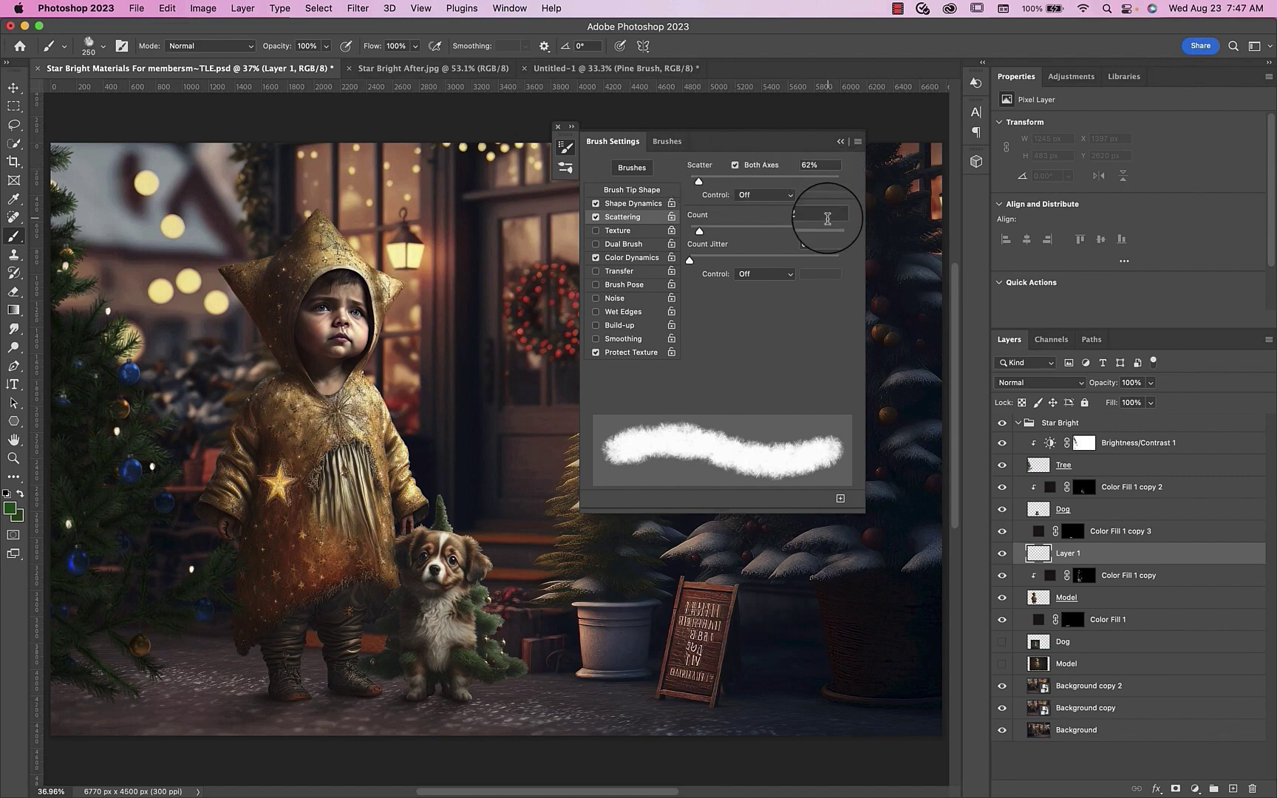
{"action": "left_click", "coordinate": [1041, 558]}
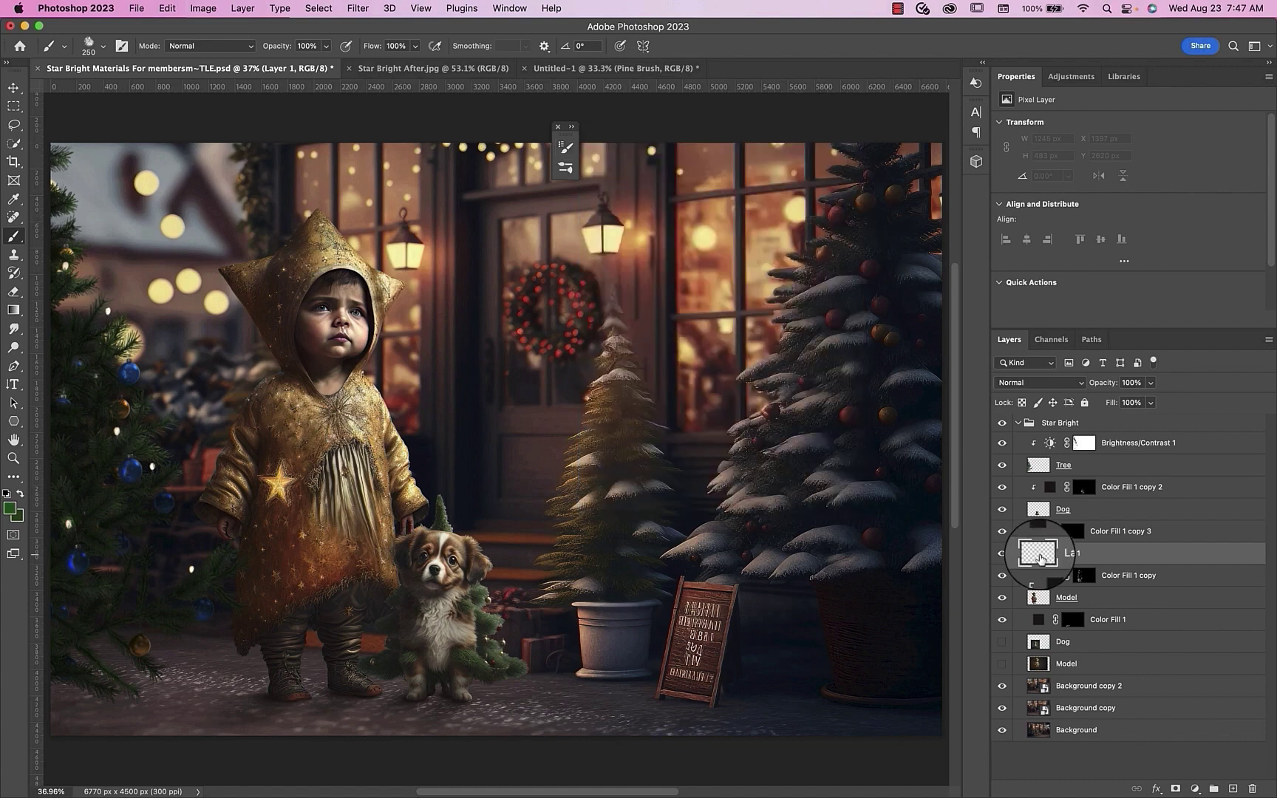
Set the brush flow to 60% and paint a green garland on Layer 1 from the child's hand across to the dog's neck
{"action": "scroll", "coordinate": [581, 478], "scroll_direction": "up", "scroll_amount": 2}
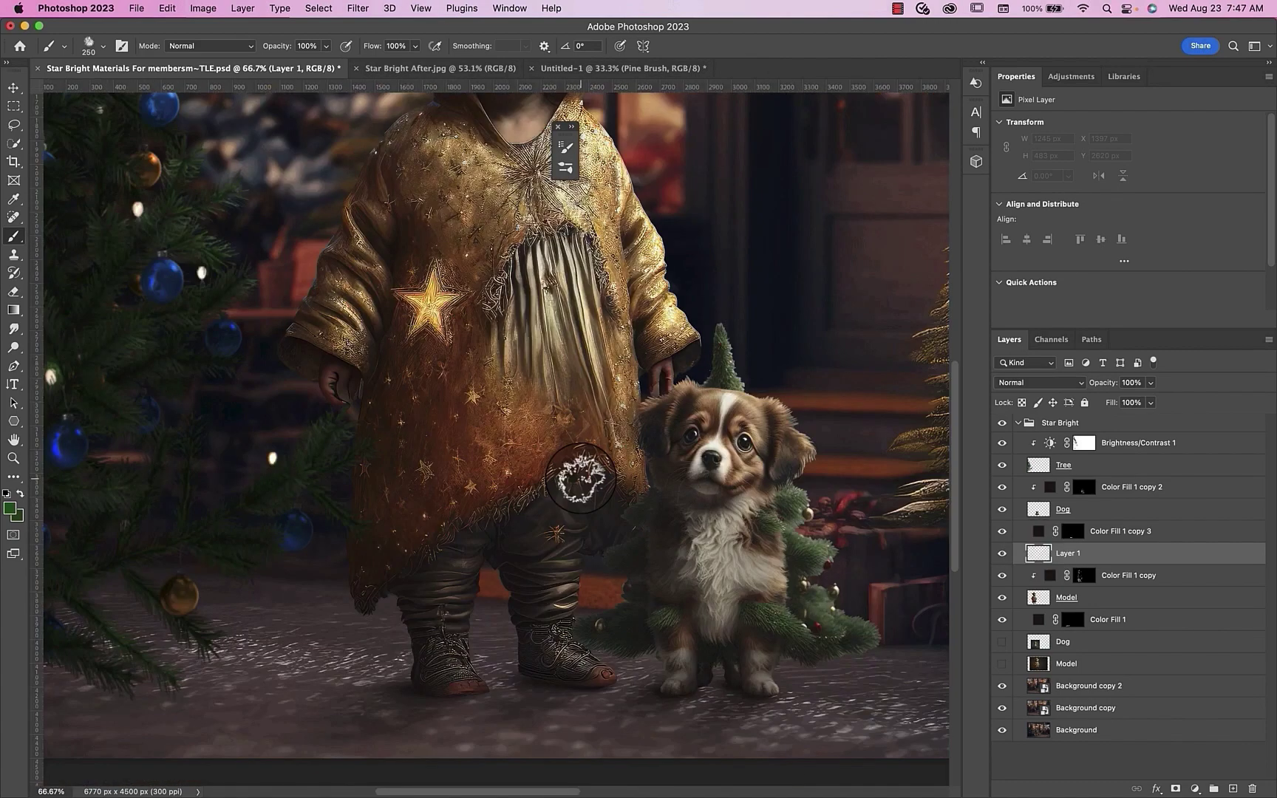
{"action": "scroll", "coordinate": [370, 413], "scroll_direction": "right", "scroll_amount": 3}
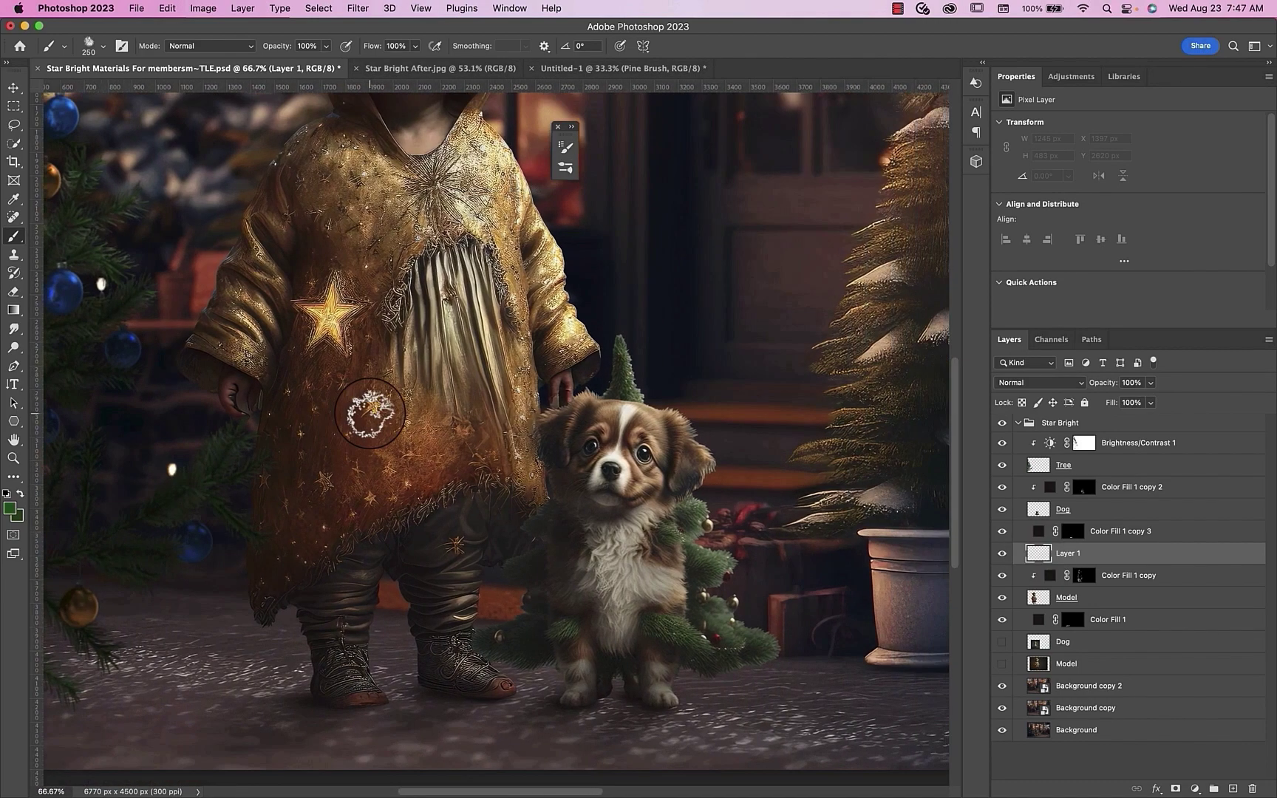
{"action": "scroll", "coordinate": [370, 412], "scroll_direction": "right", "scroll_amount": 1}
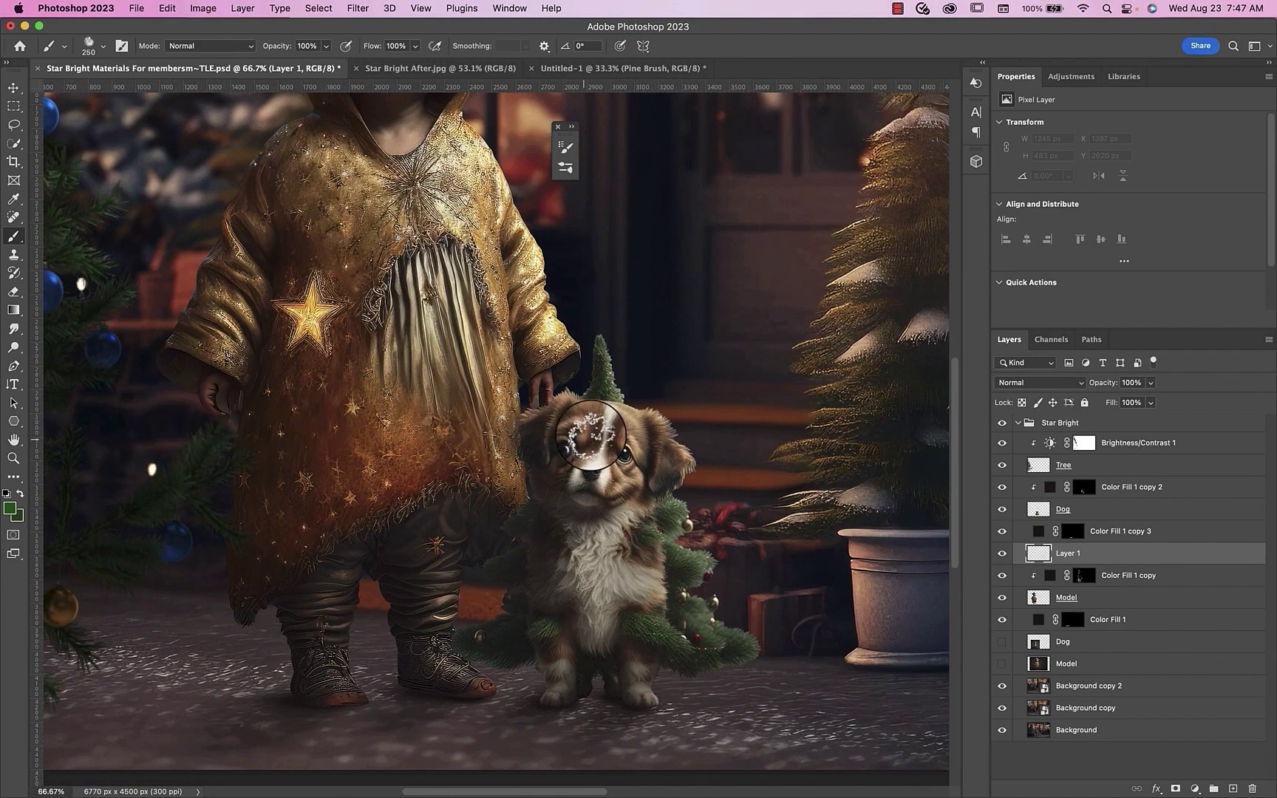
{"action": "left_click", "coordinate": [409, 68]}
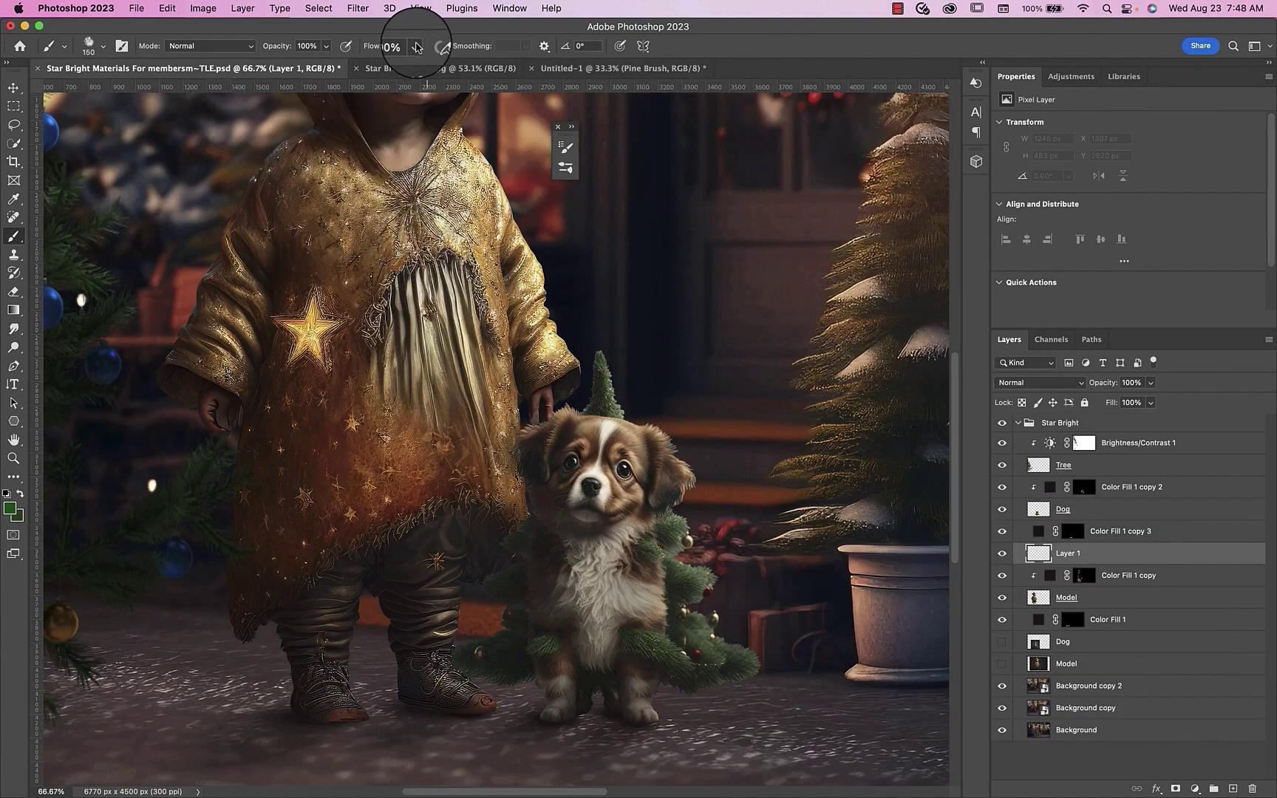
{"action": "left_click", "coordinate": [417, 47]}
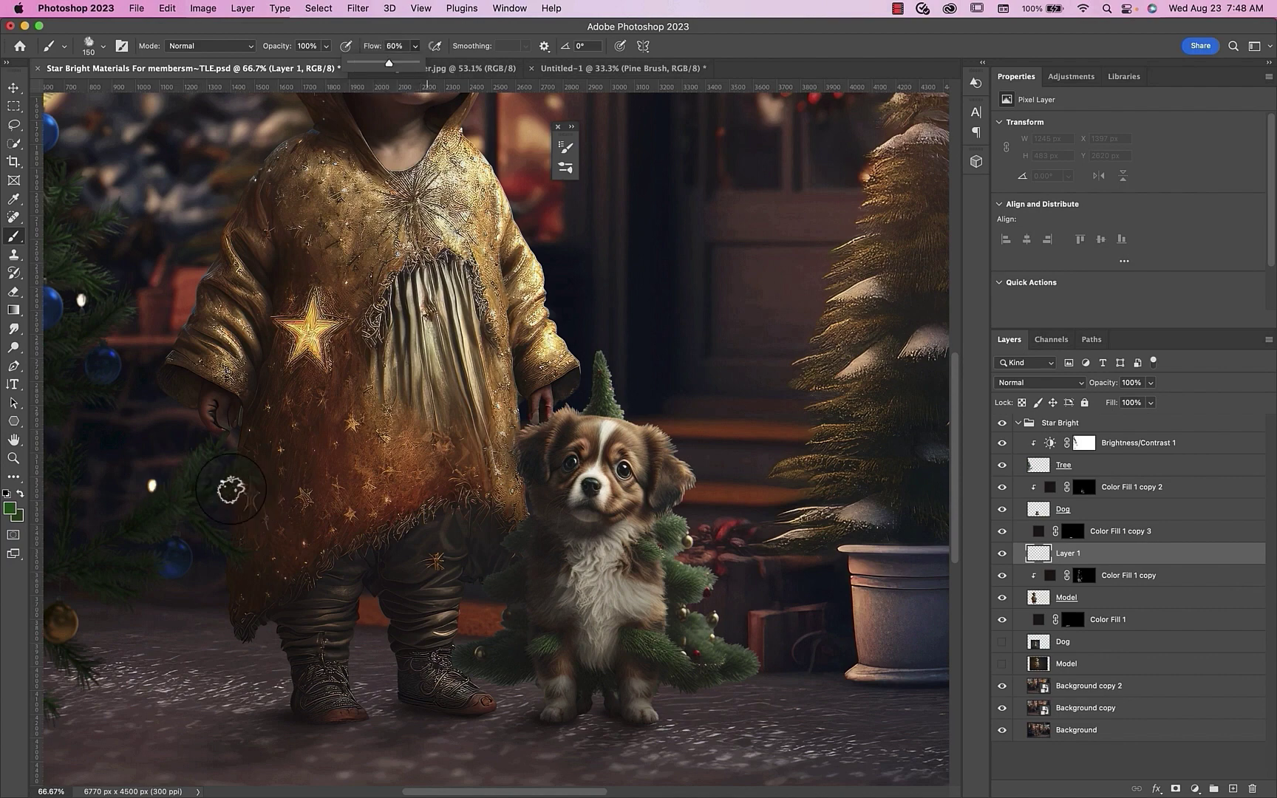
{"action": "mouse_move", "coordinate": [230, 489]}
{"action": "left_mouse_down"}
{"action": "mouse_move", "coordinate": [230, 412]}
{"action": "mouse_move", "coordinate": [371, 479]}
{"action": "mouse_move", "coordinate": [538, 534]}
{"action": "mouse_move", "coordinate": [631, 546]}
{"action": "left_mouse_up"}
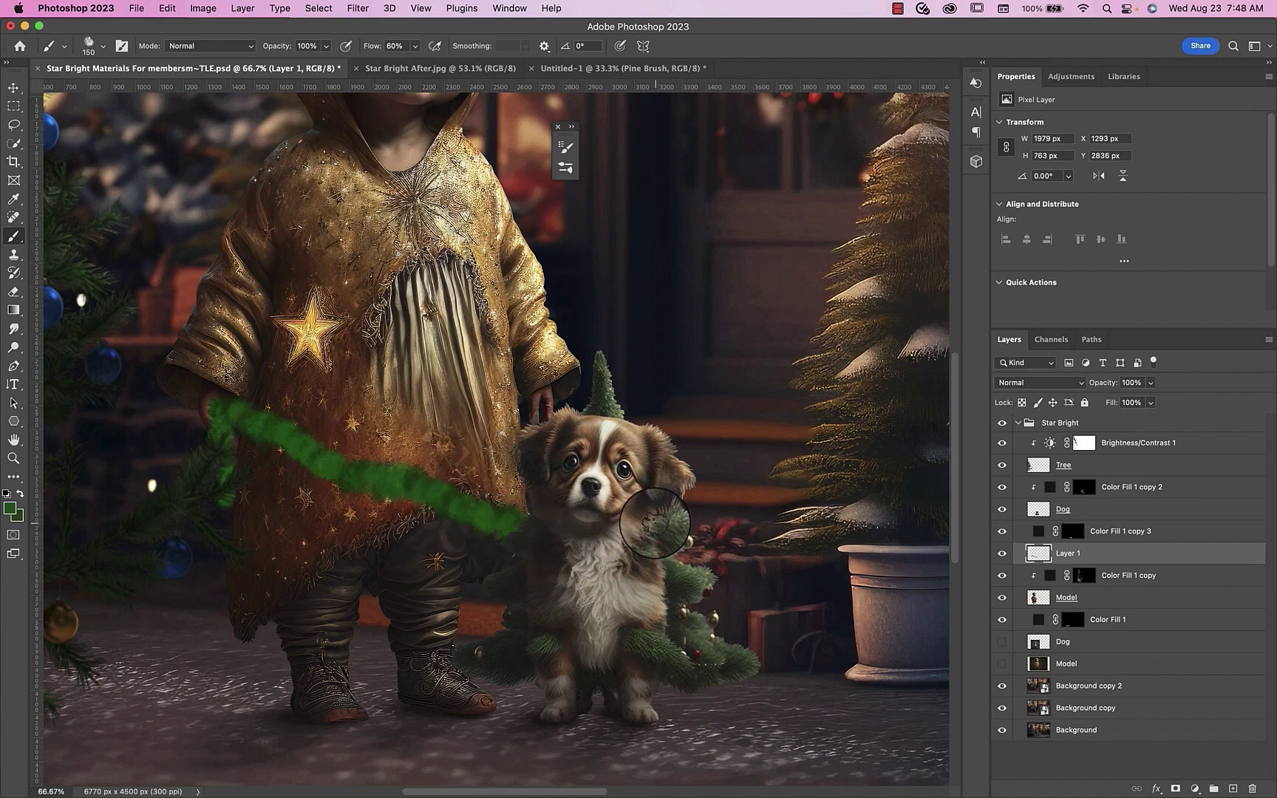
Move the garland layer above the dog and its color fill layer, and add a new layer above it
{"action": "left_click_drag", "start_coordinate": [1038, 555], "coordinate": [1038, 479]}
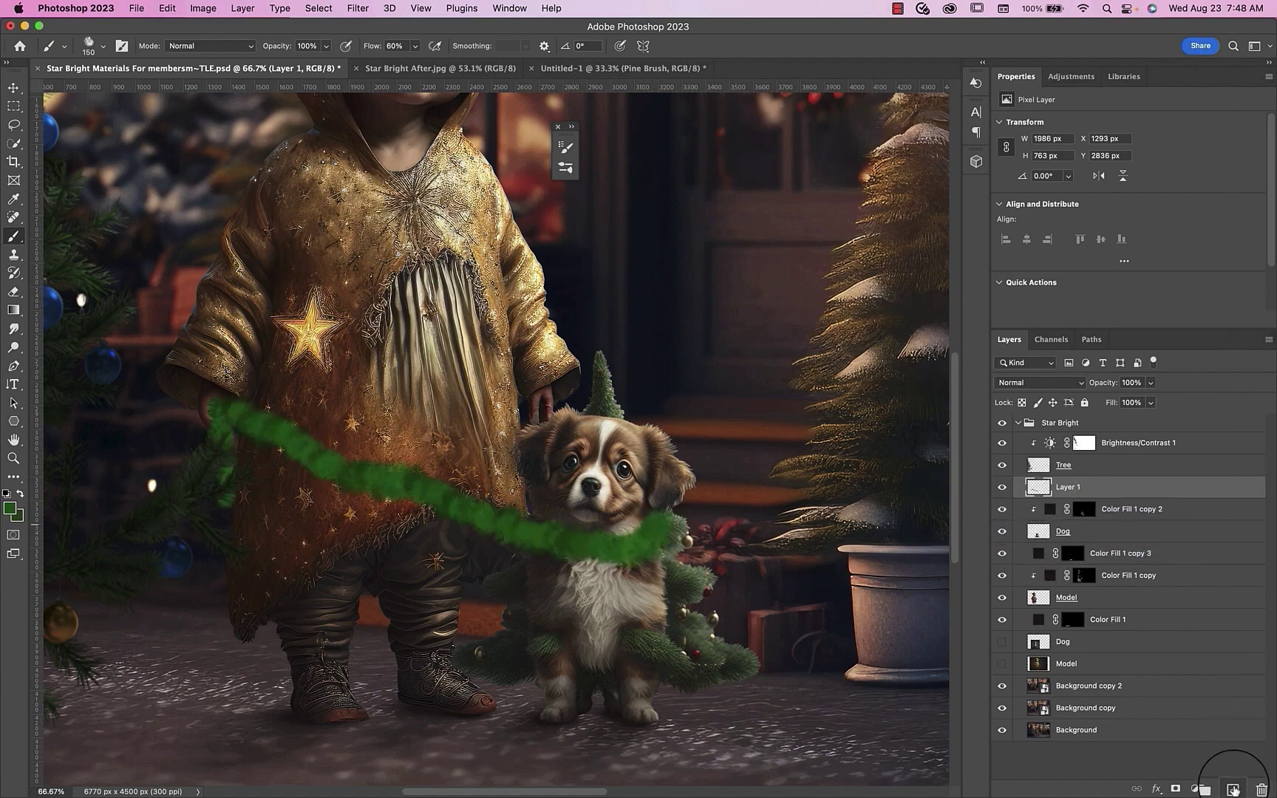
{"action": "left_click", "coordinate": [1233, 789]}
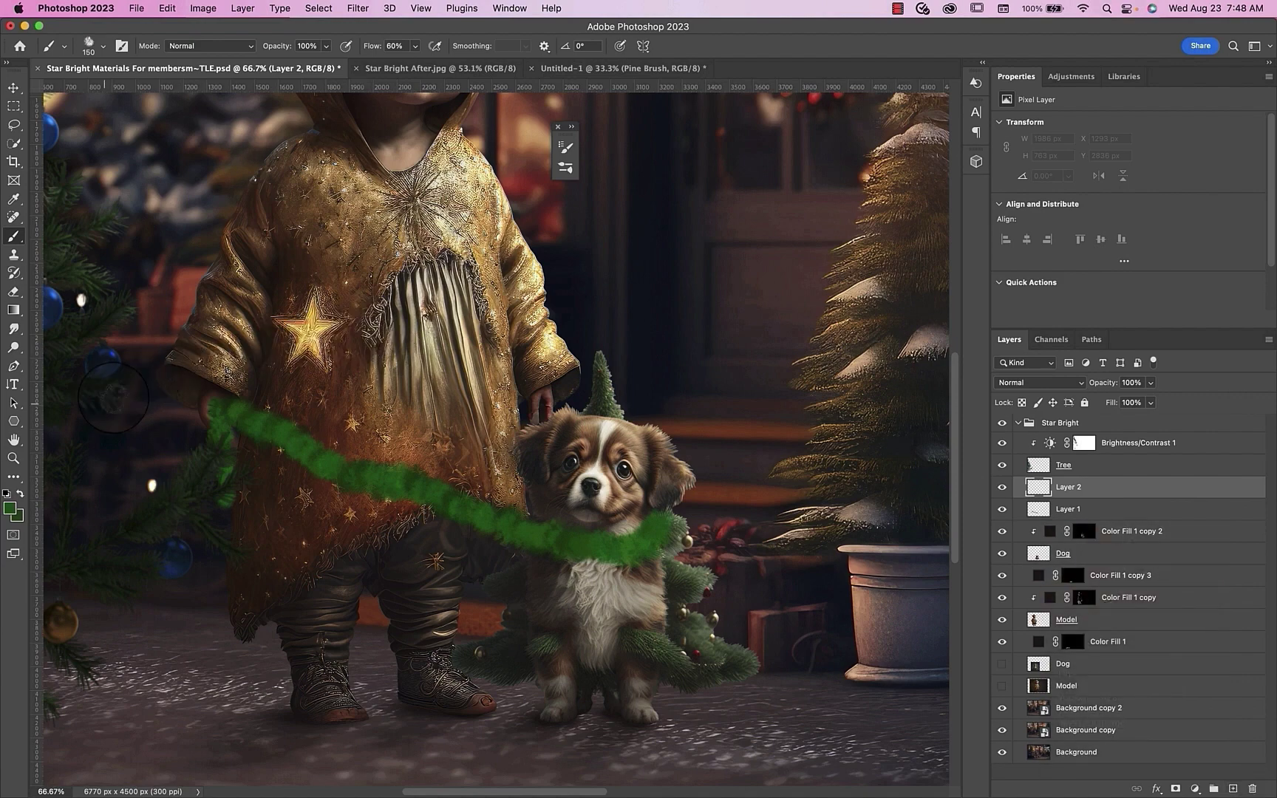
Sample muted green 31402b from the small tree as the foreground color and reddish brown 5d2811 from the costume as the background color
{"action": "left_click", "coordinate": [9, 509]}
{"action": "left_click_drag", "start_coordinate": [667, 442], "coordinate": [610, 399]}
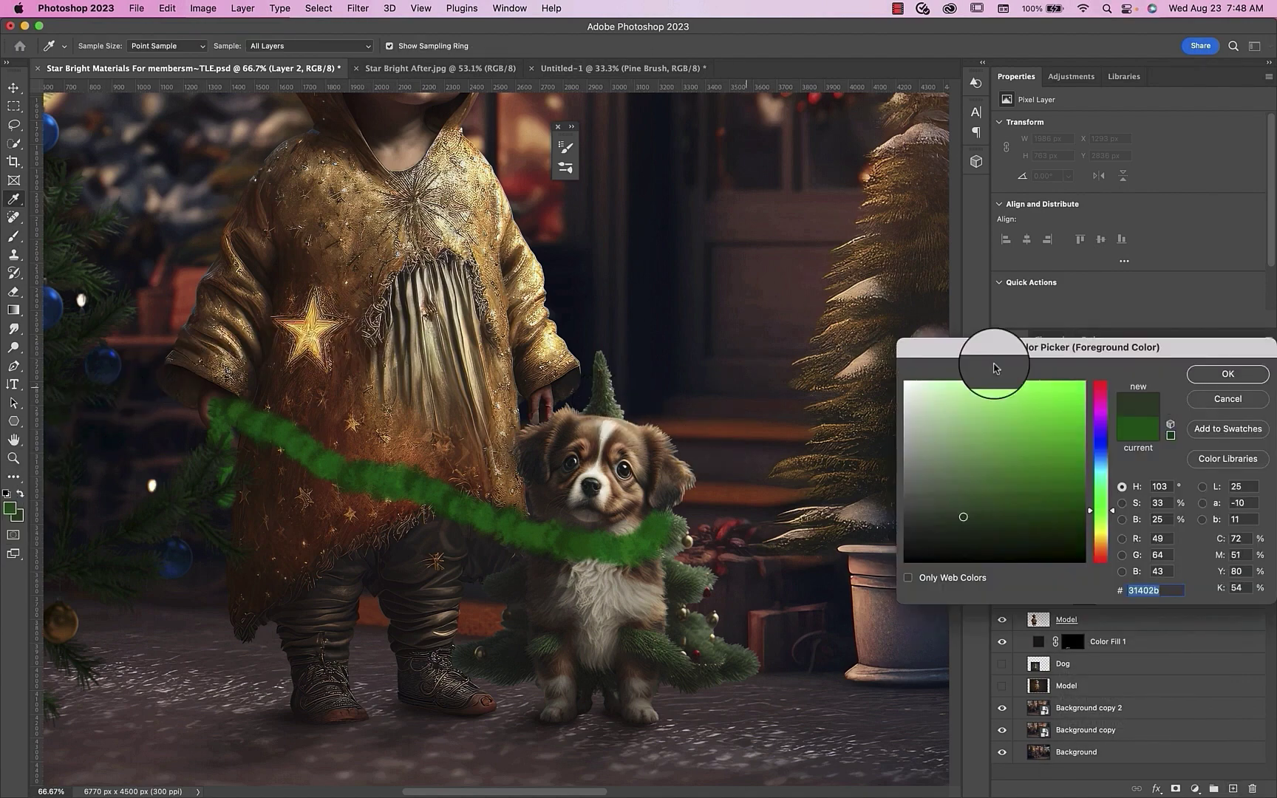
{"action": "left_click", "coordinate": [1208, 375]}
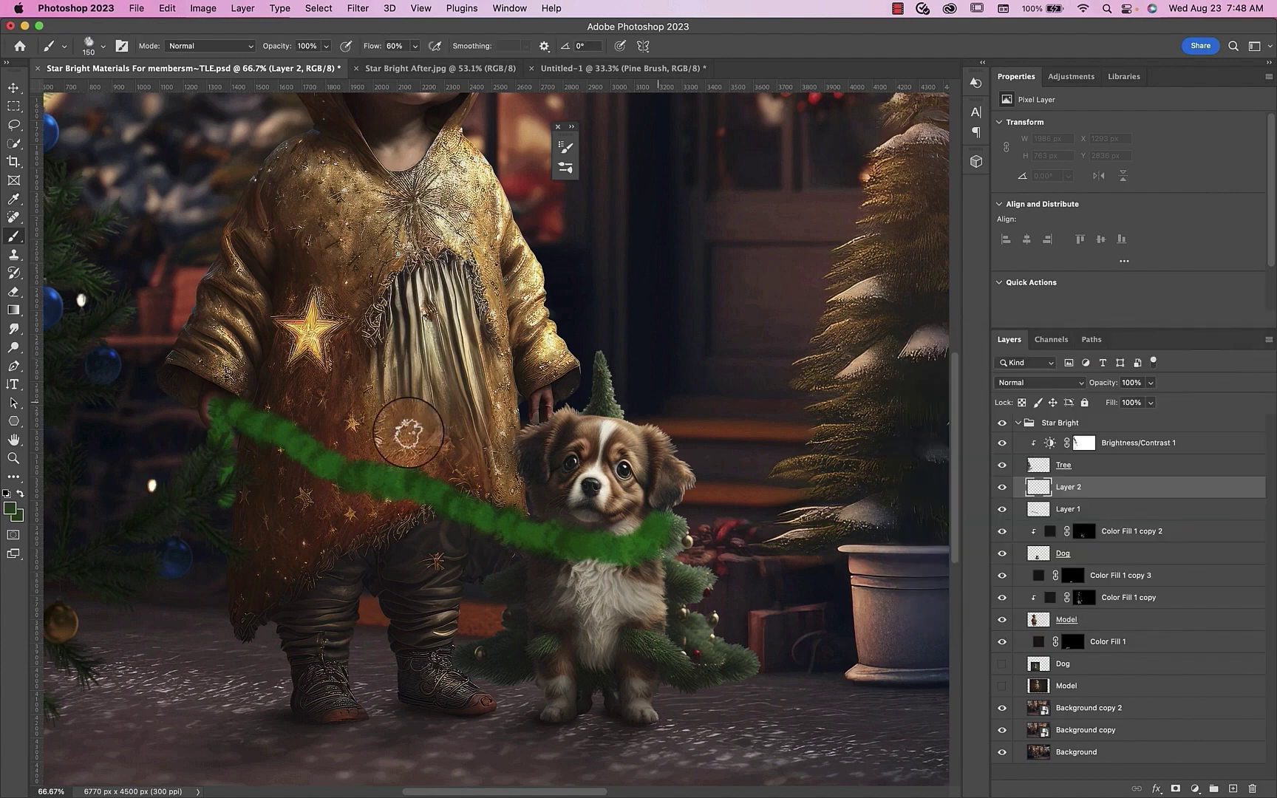
{"action": "left_click", "coordinate": [18, 518]}
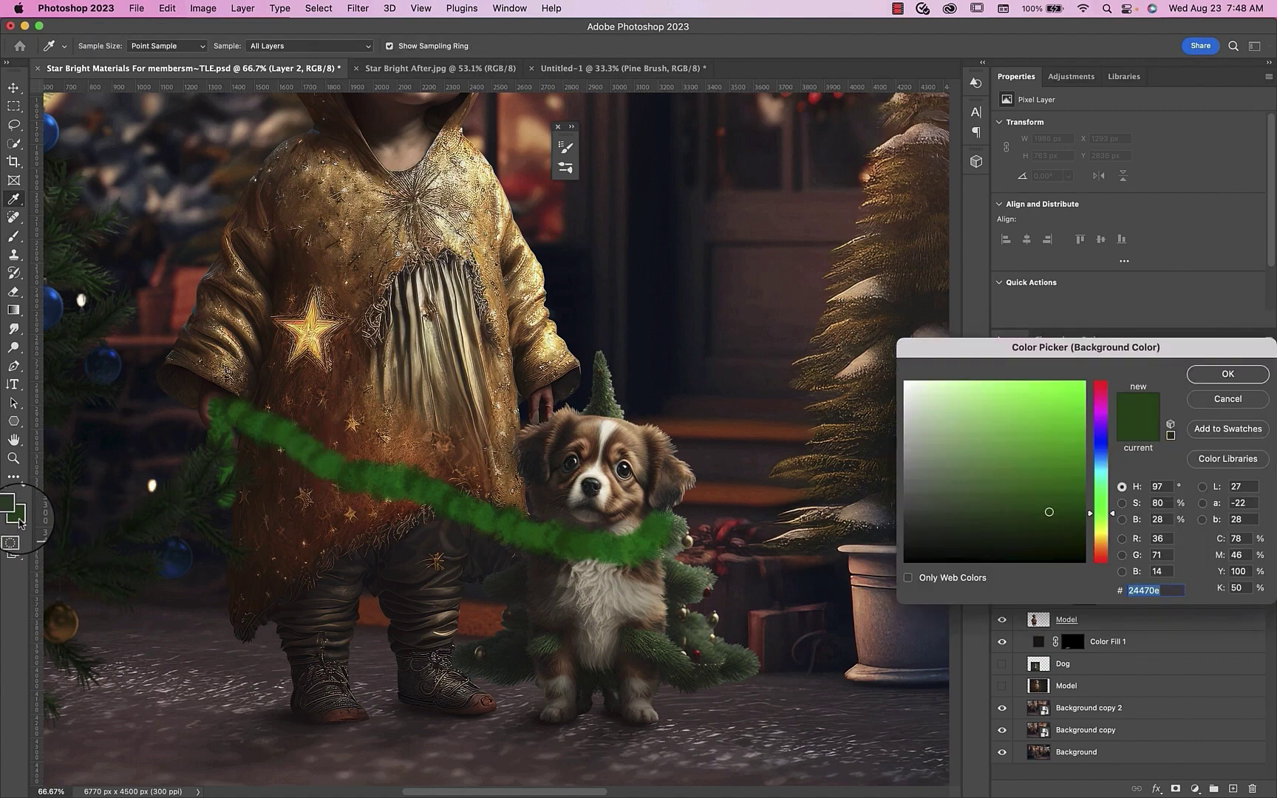
{"action": "left_click", "coordinate": [397, 513]}
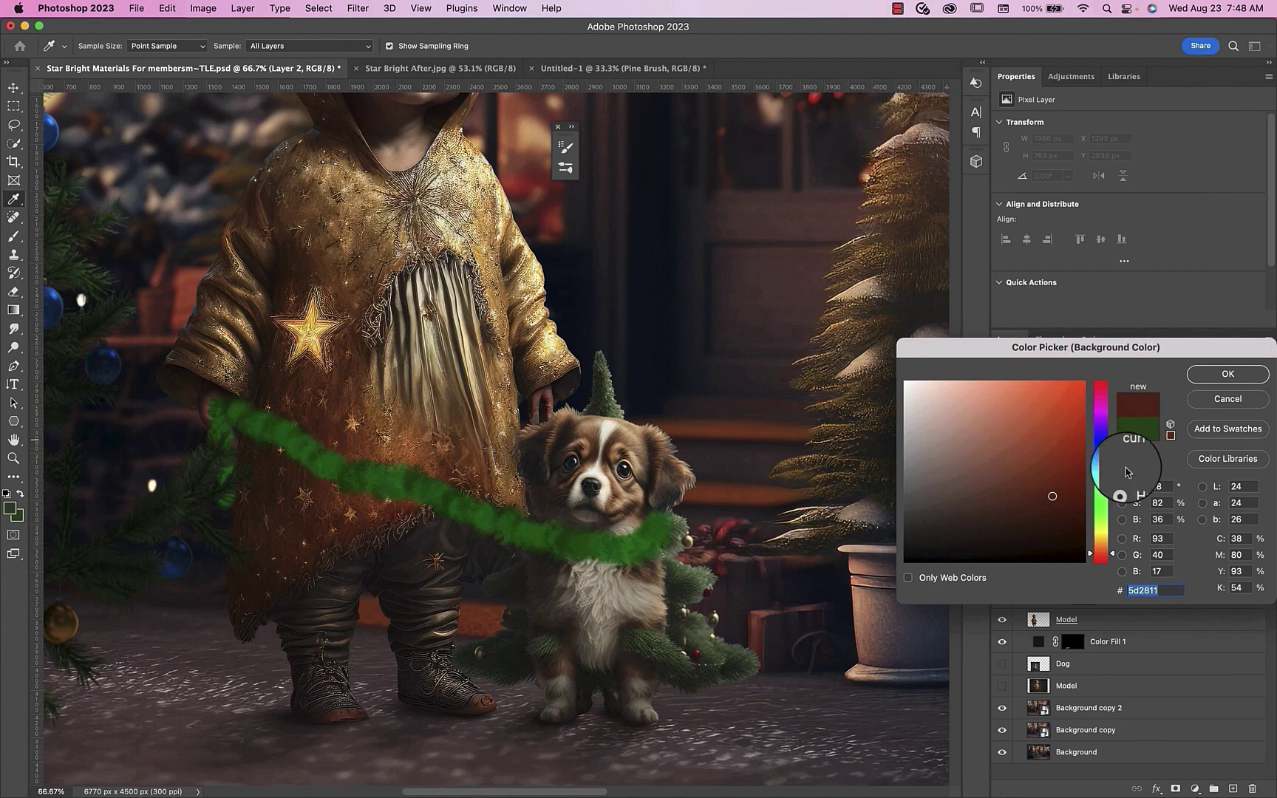
{"action": "left_click", "coordinate": [1227, 374]}
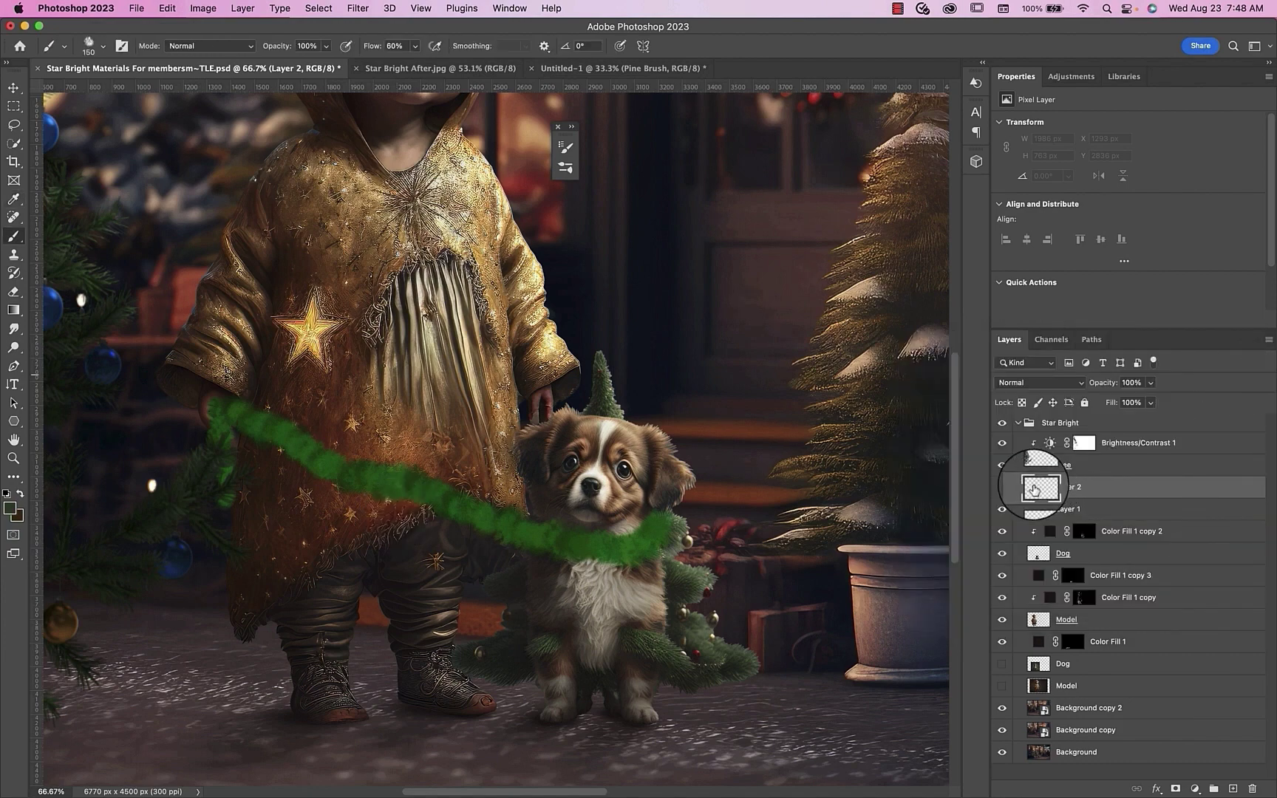
Paint darker green and brown needles along the garland on Layer 2, reducing the brush size to 80 px
{"action": "mouse_move", "coordinate": [231, 485]}
{"action": "left_mouse_down"}
{"action": "mouse_move", "coordinate": [218, 457]}
{"action": "mouse_move", "coordinate": [242, 453]}
{"action": "mouse_move", "coordinate": [220, 406]}
{"action": "mouse_move", "coordinate": [308, 442]}
{"action": "left_mouse_up"}
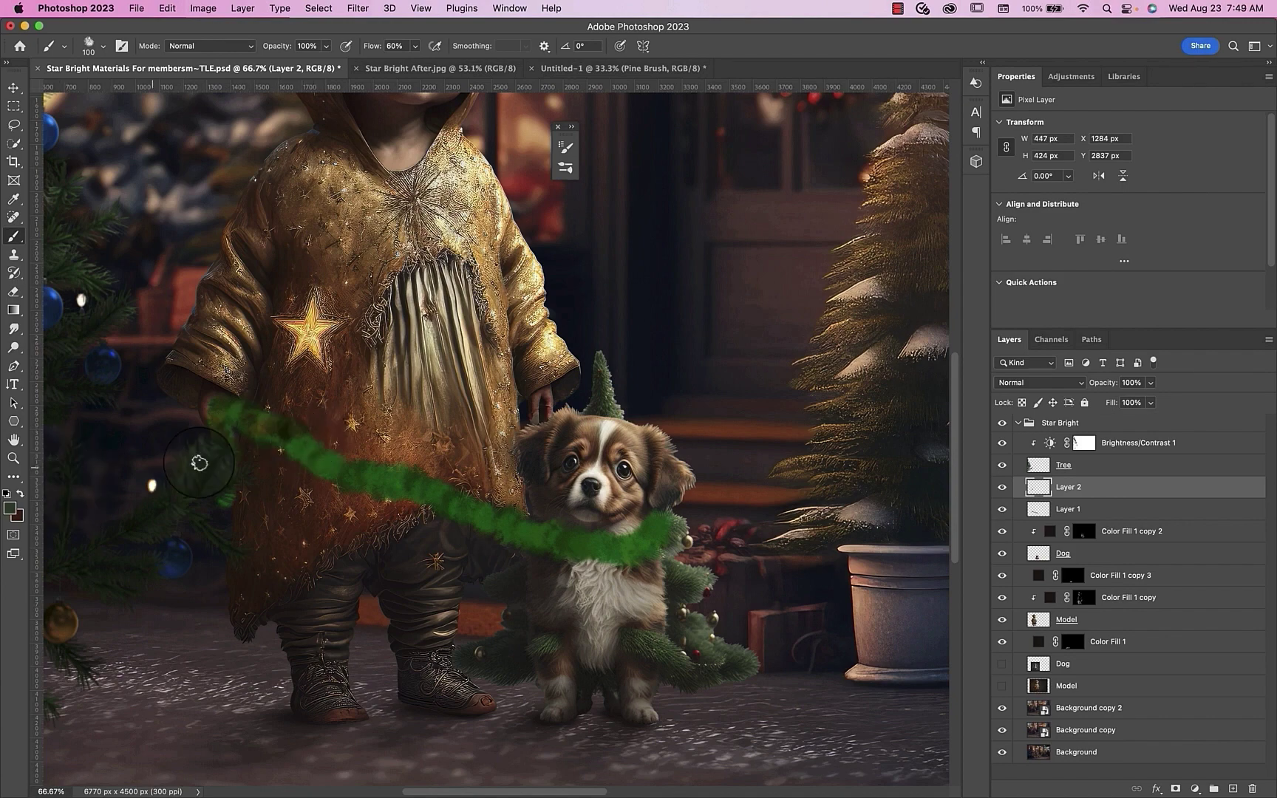
{"action": "mouse_move", "coordinate": [199, 462]}
{"action": "left_mouse_down"}
{"action": "mouse_move", "coordinate": [309, 450]}
{"action": "mouse_move", "coordinate": [408, 481]}
{"action": "mouse_move", "coordinate": [419, 513]}
{"action": "mouse_move", "coordinate": [465, 510]}
{"action": "mouse_move", "coordinate": [559, 542]}
{"action": "mouse_move", "coordinate": [665, 537]}
{"action": "mouse_move", "coordinate": [669, 517]}
{"action": "mouse_move", "coordinate": [470, 493]}
{"action": "left_mouse_up"}
{"action": "key", "text": "bracketleft"}
{"action": "key", "text": "bracketleft"}
Lower the opacity of Layer 2 with the darker needles to 68%
{"action": "mouse_move", "coordinate": [1038, 487]}
{"action": "left_mouse_down"}
{"action": "mouse_move", "coordinate": [1037, 520]}
{"action": "mouse_move", "coordinate": [1035, 488]}
{"action": "left_mouse_up"}
{"action": "left_click", "coordinate": [1150, 383]}
{"action": "left_click_drag", "start_coordinate": [1152, 400], "coordinate": [1130, 401]}
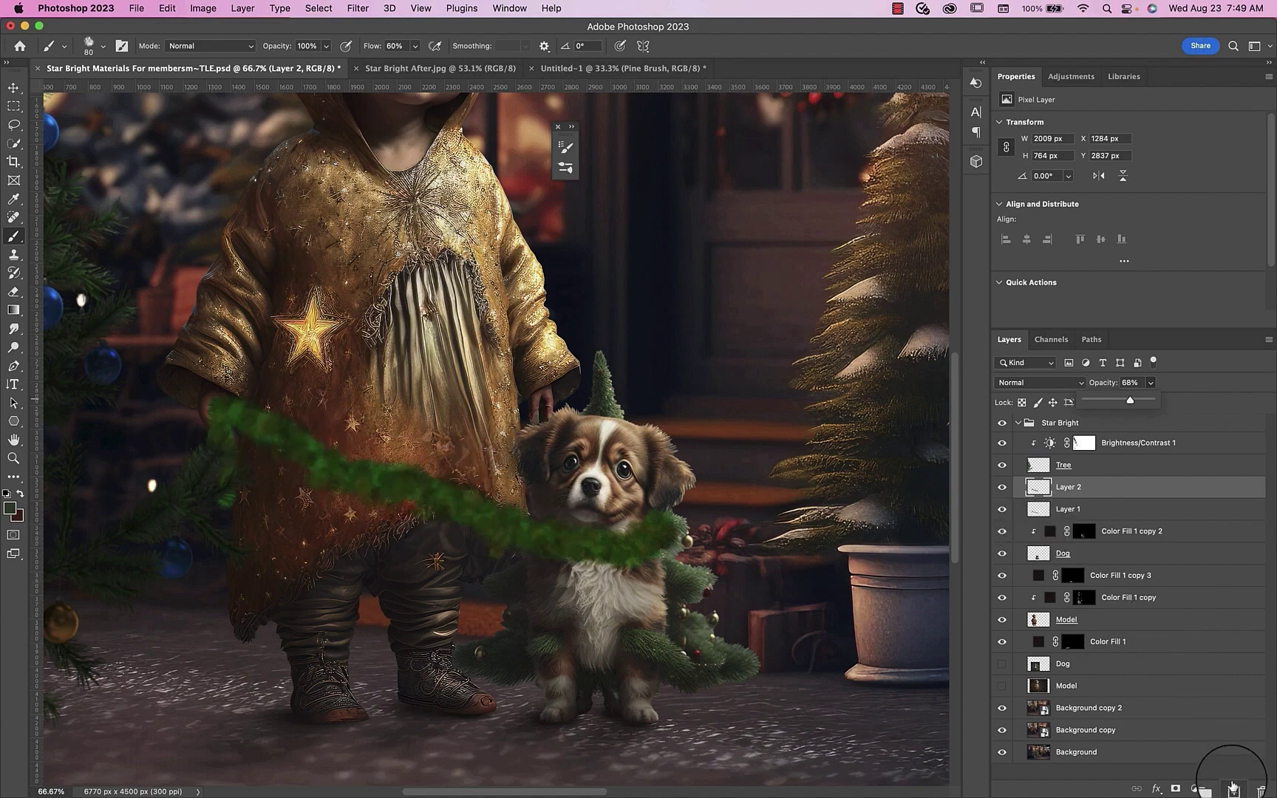
Add a new layer above Layer 2 and set the foreground to very dark green 131811 and the background to a near-black brown
{"action": "left_click", "coordinate": [1232, 788]}
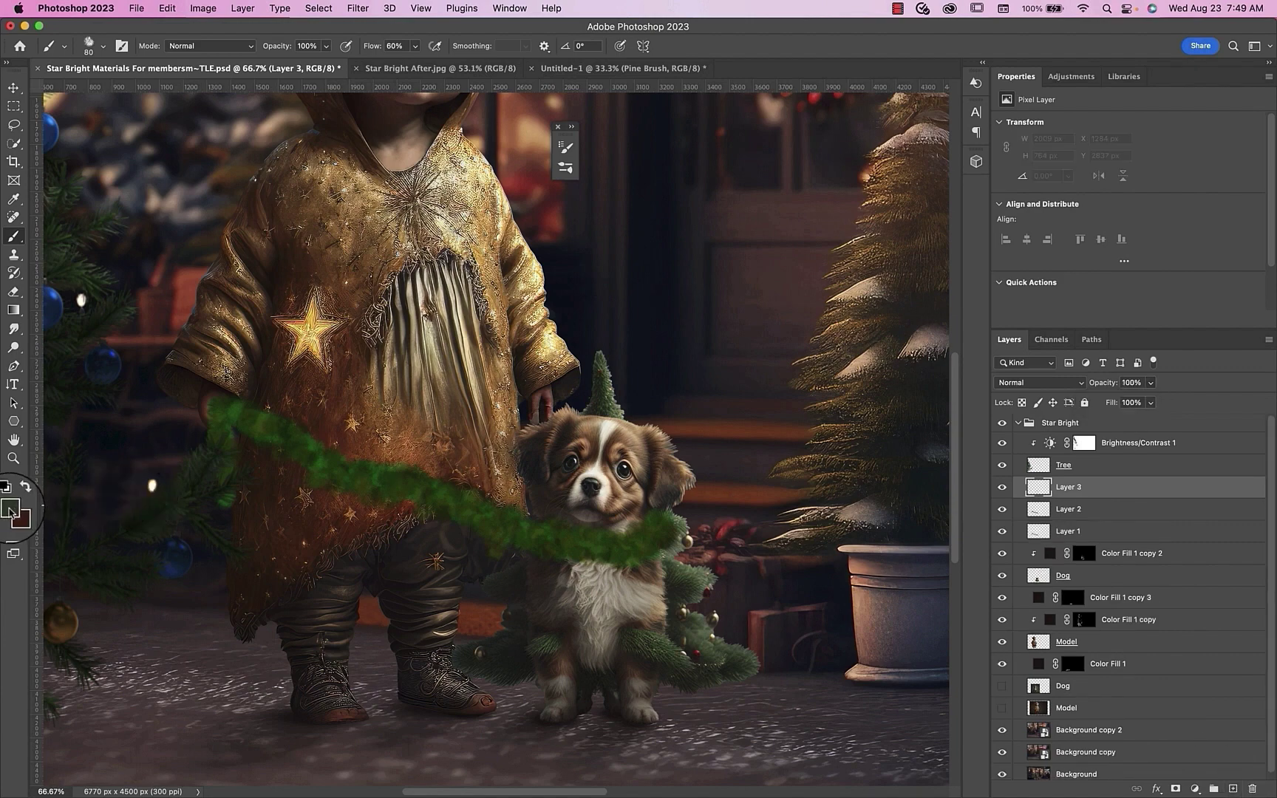
{"action": "left_click", "coordinate": [9, 510]}
{"action": "left_click_drag", "start_coordinate": [1004, 521], "coordinate": [966, 531]}
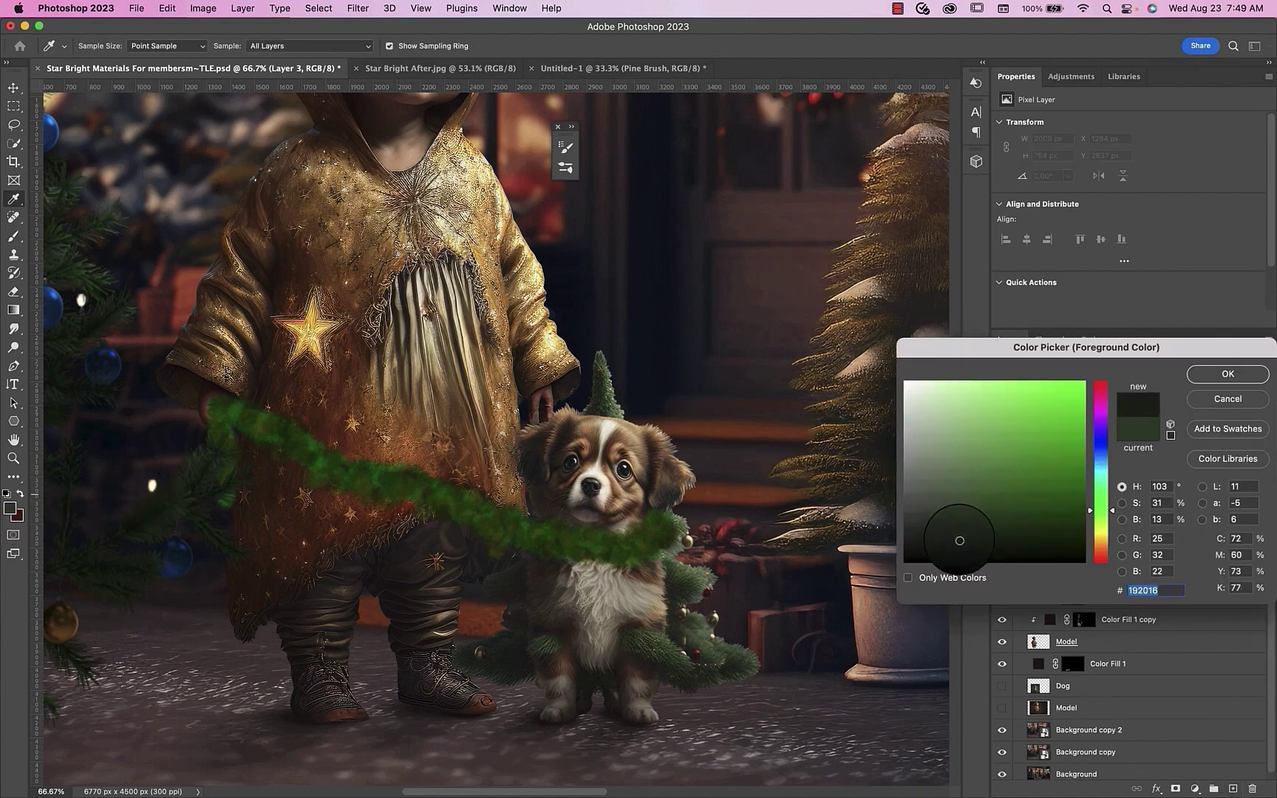
{"action": "left_click", "coordinate": [1212, 373]}
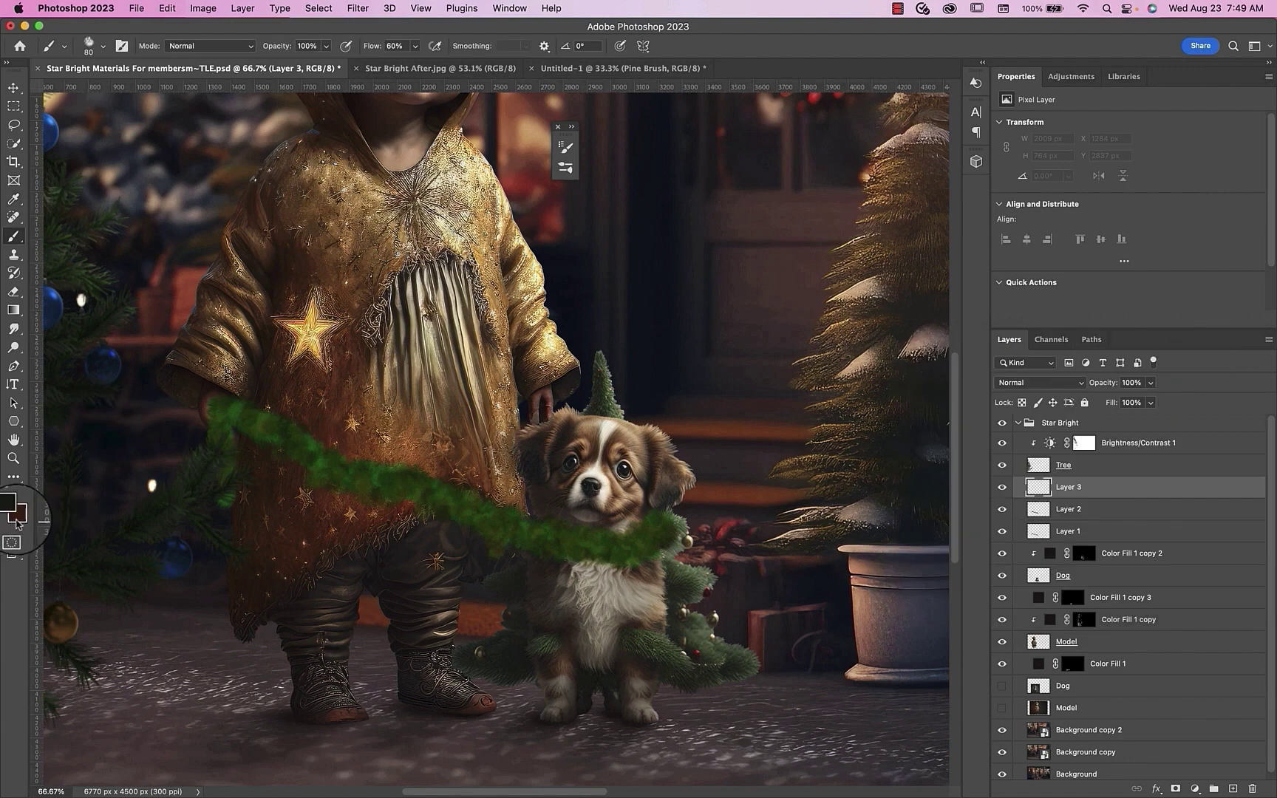
{"action": "left_click", "coordinate": [16, 516]}
{"action": "left_click", "coordinate": [1212, 373]}
{"action": "key", "text": "b"}
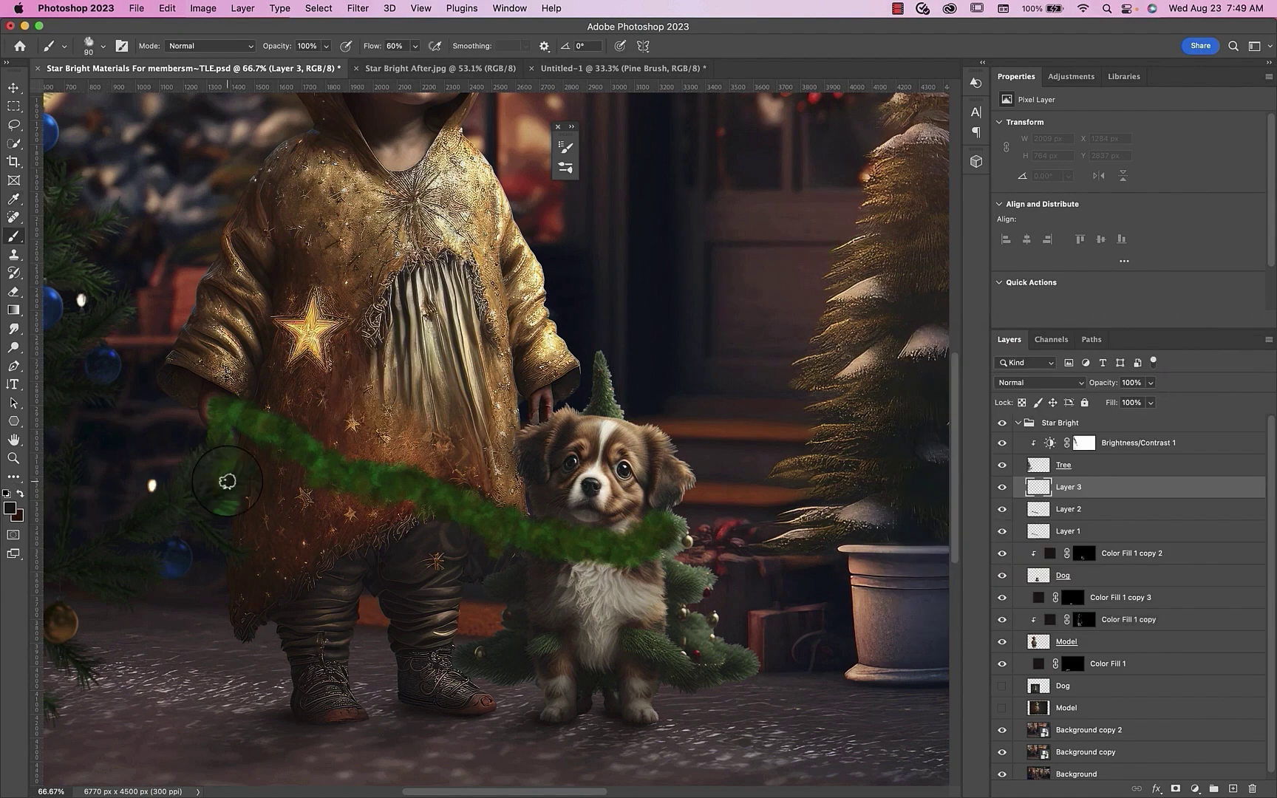
Paint dark needles at the garland's end by the child's hand on Layer 3 and enlarge the brush to 150 px
{"action": "mouse_move", "coordinate": [214, 487]}
{"action": "left_mouse_down"}
{"action": "mouse_move", "coordinate": [229, 465]}
{"action": "mouse_move", "coordinate": [244, 425]}
{"action": "left_mouse_up"}
{"action": "key", "text": "bracketright"}
{"action": "key", "text": "bracketright"}
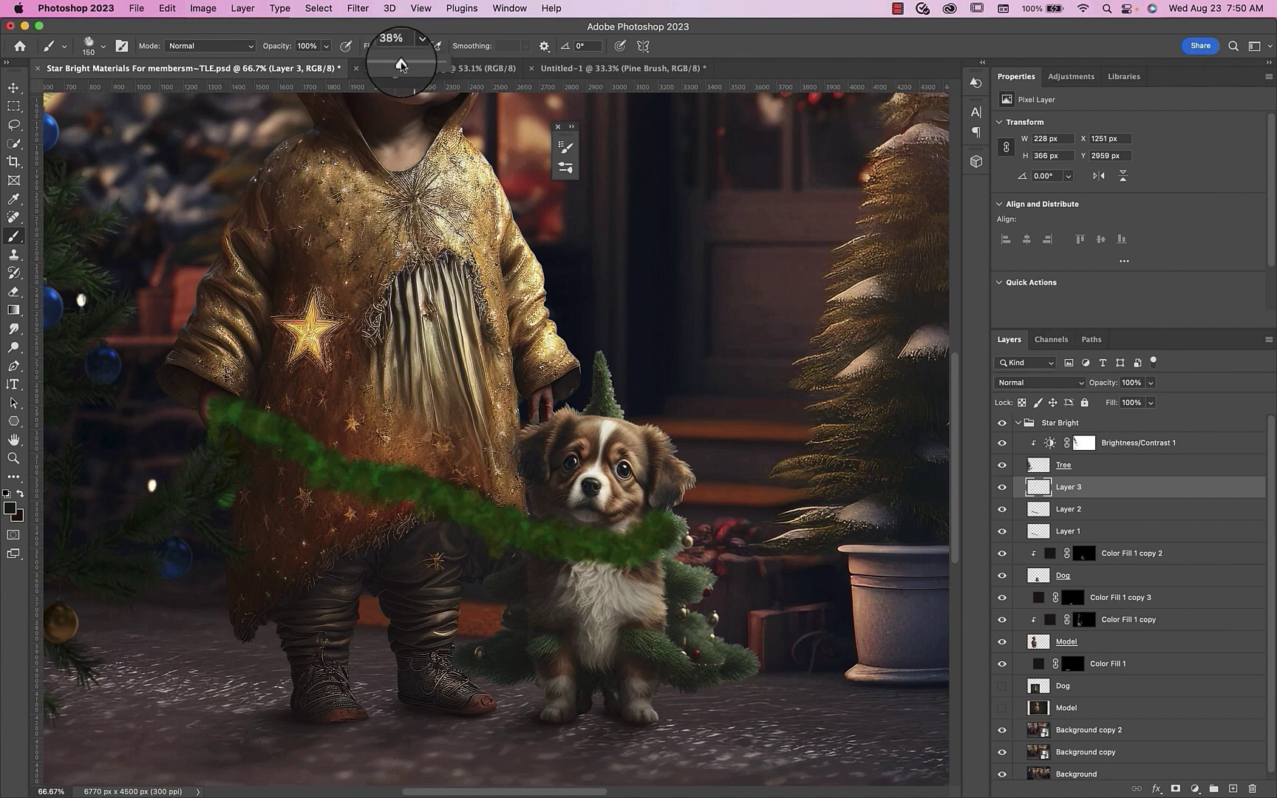
Try painting dark needles at 38% flow along the garland across the costume and undo the stroke
{"action": "left_click_drag", "start_coordinate": [398, 65], "coordinate": [397, 64]}
{"action": "left_click_drag", "start_coordinate": [242, 428], "coordinate": [346, 491]}
{"action": "key", "text": "super+z"}
Set the brush flow to 17% and paint soft dark shading along the garland on Layer 3, reducing the brush to 90 px
{"action": "left_click_drag", "start_coordinate": [415, 46], "coordinate": [385, 64]}
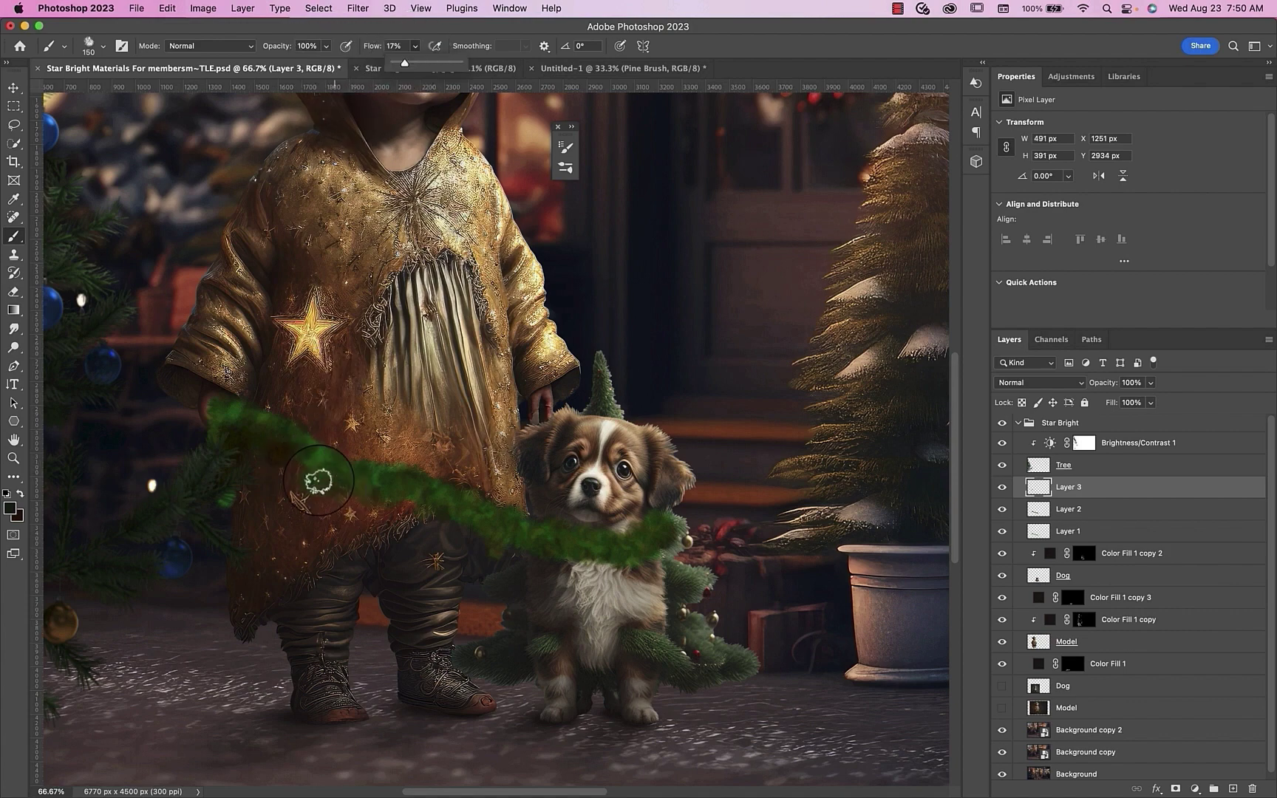
{"action": "left_click_drag", "start_coordinate": [313, 476], "coordinate": [259, 437]}
{"action": "key", "text": "bracketright"}
{"action": "key", "text": "bracketright"}
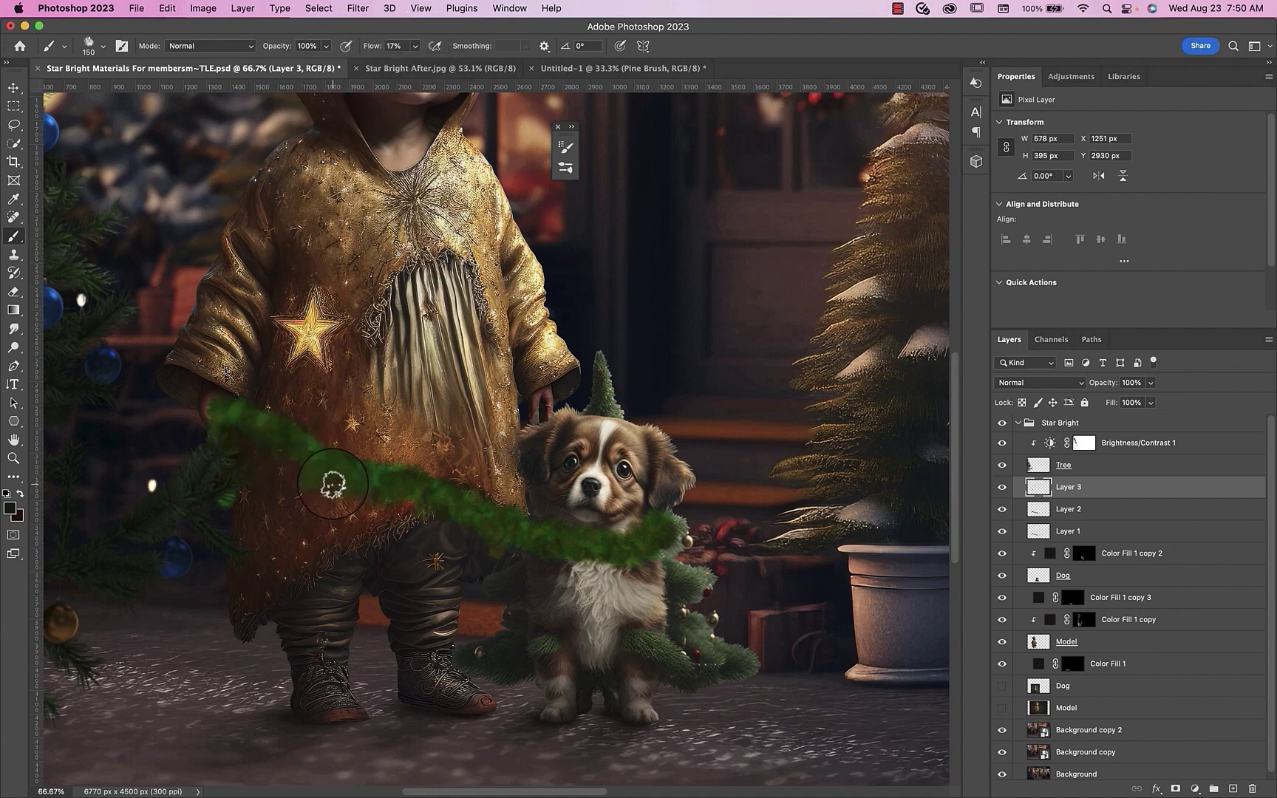
{"action": "mouse_move", "coordinate": [336, 482]}
{"action": "left_mouse_down"}
{"action": "mouse_move", "coordinate": [436, 501]}
{"action": "mouse_move", "coordinate": [499, 547]}
{"action": "mouse_move", "coordinate": [652, 557]}
{"action": "mouse_move", "coordinate": [553, 555]}
{"action": "mouse_move", "coordinate": [349, 488]}
{"action": "mouse_move", "coordinate": [309, 459]}
{"action": "left_mouse_up"}
{"action": "key", "text": "bracketleft"}
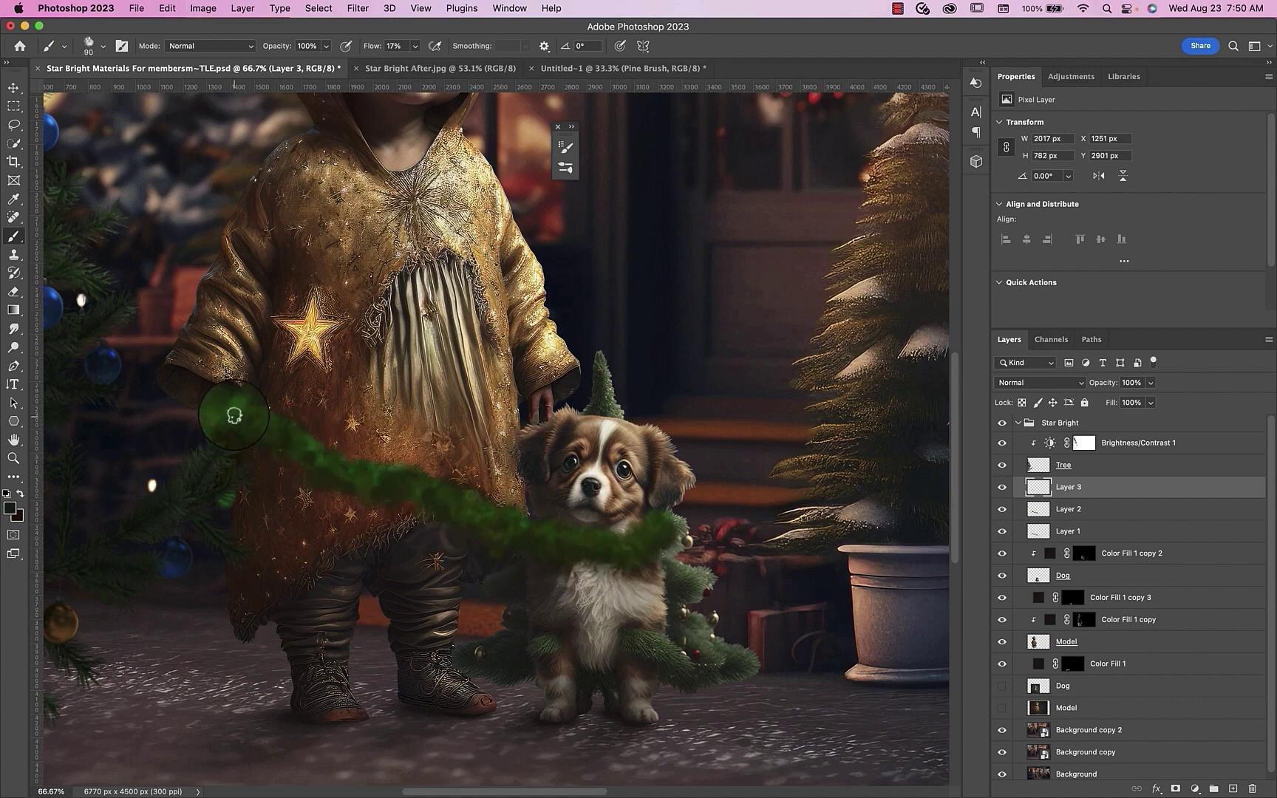
{"action": "mouse_move", "coordinate": [224, 414]}
{"action": "left_mouse_down"}
{"action": "mouse_move", "coordinate": [278, 446]}
{"action": "mouse_move", "coordinate": [227, 435]}
{"action": "mouse_move", "coordinate": [228, 412]}
{"action": "mouse_move", "coordinate": [340, 477]}
{"action": "mouse_move", "coordinate": [359, 470]}
{"action": "mouse_move", "coordinate": [325, 456]}
{"action": "left_mouse_up"}
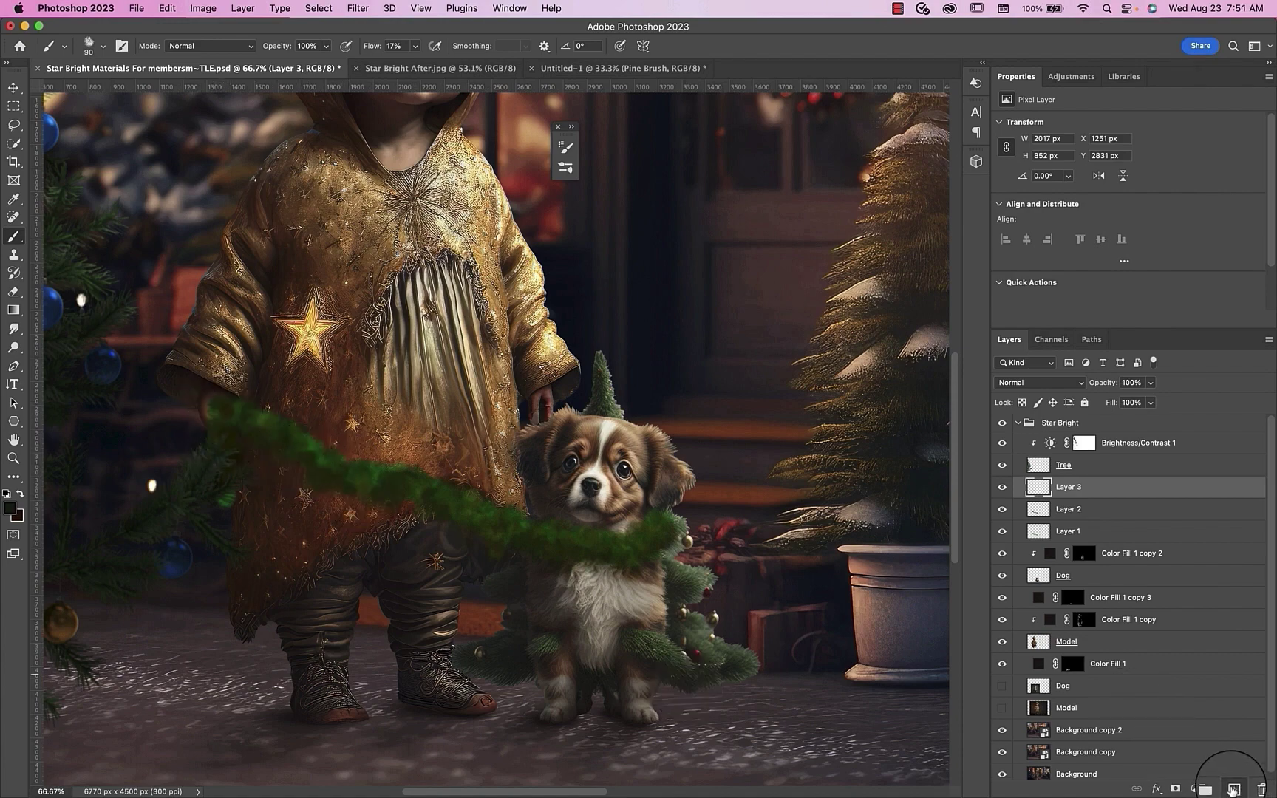
Add a new layer above Layer 3 and set the foreground to a lighter muted green and the background to pale brown 926f60
{"action": "left_click", "coordinate": [1233, 788]}
{"action": "left_click", "coordinate": [10, 509]}
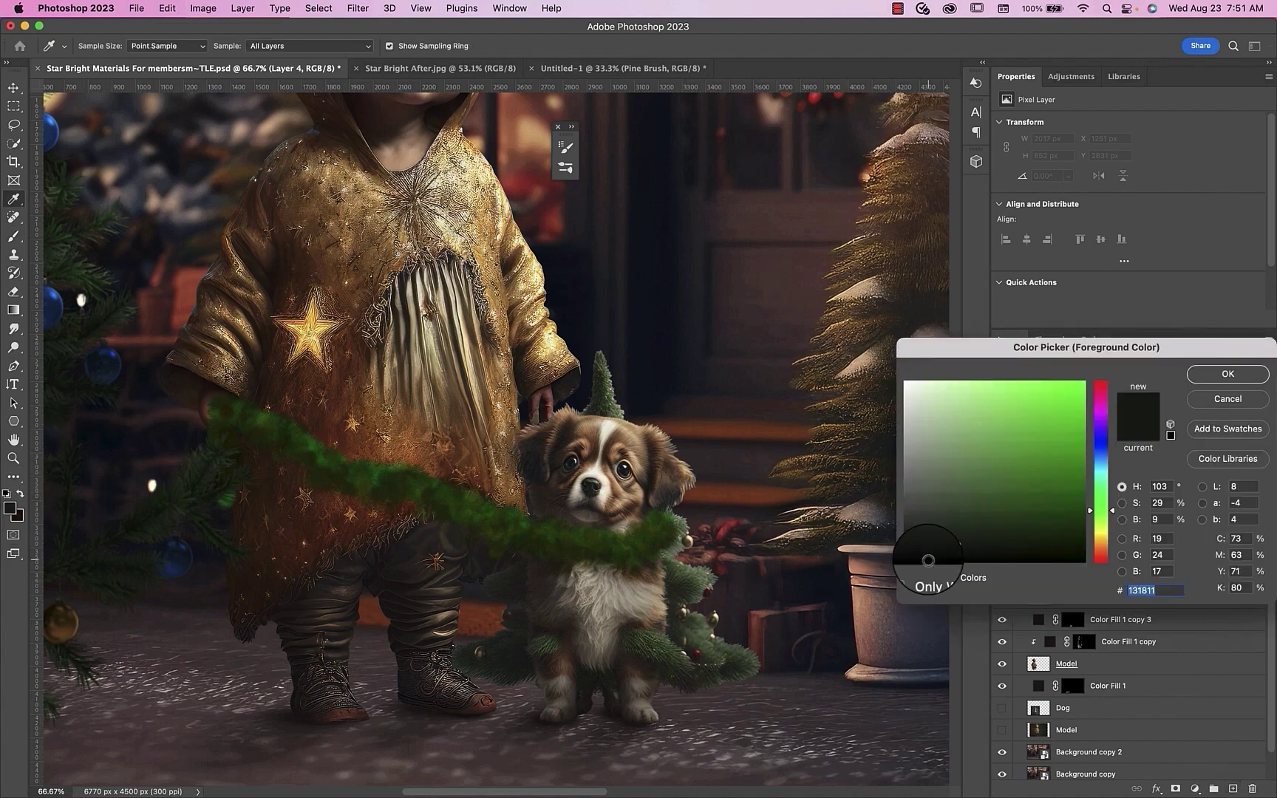
{"action": "left_click_drag", "start_coordinate": [955, 513], "coordinate": [959, 503]}
{"action": "left_click", "coordinate": [1228, 374]}
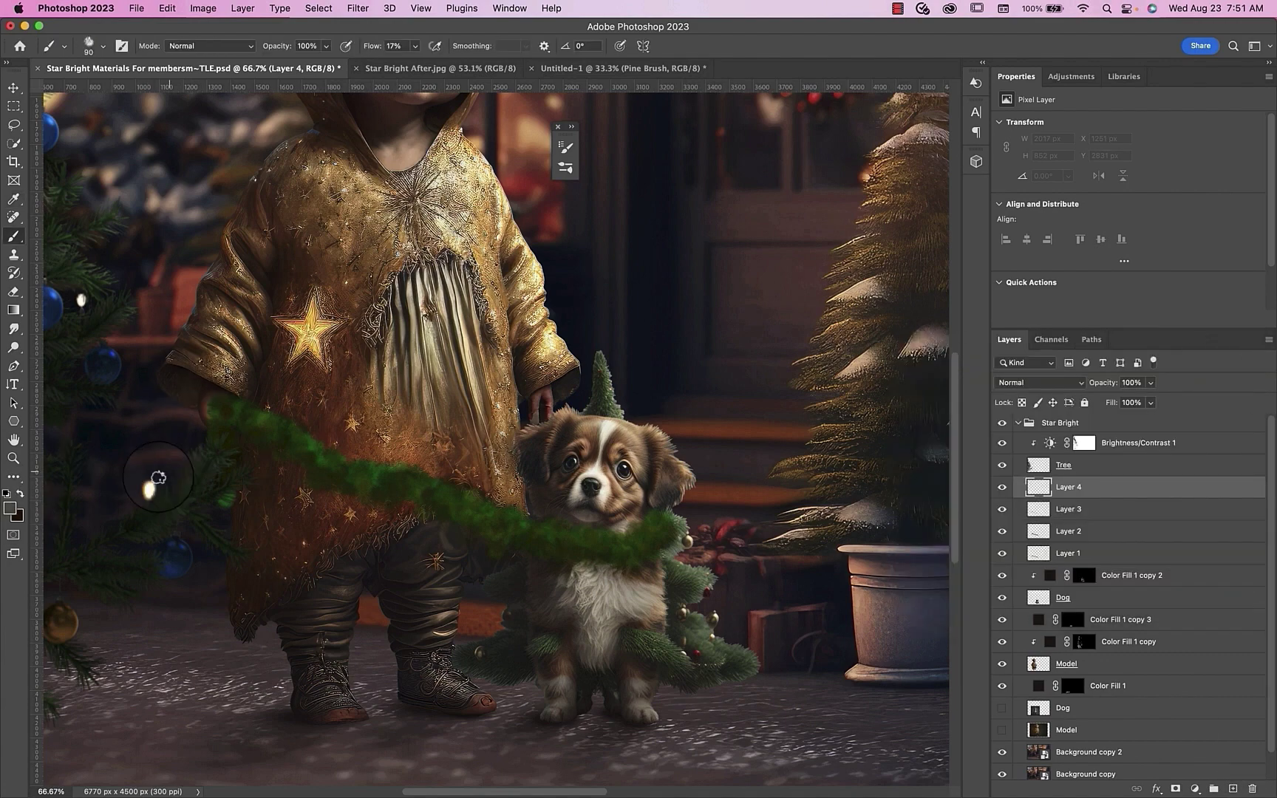
{"action": "left_click", "coordinate": [17, 515]}
{"action": "left_click", "coordinate": [961, 455]}
{"action": "left_click", "coordinate": [1224, 376]}
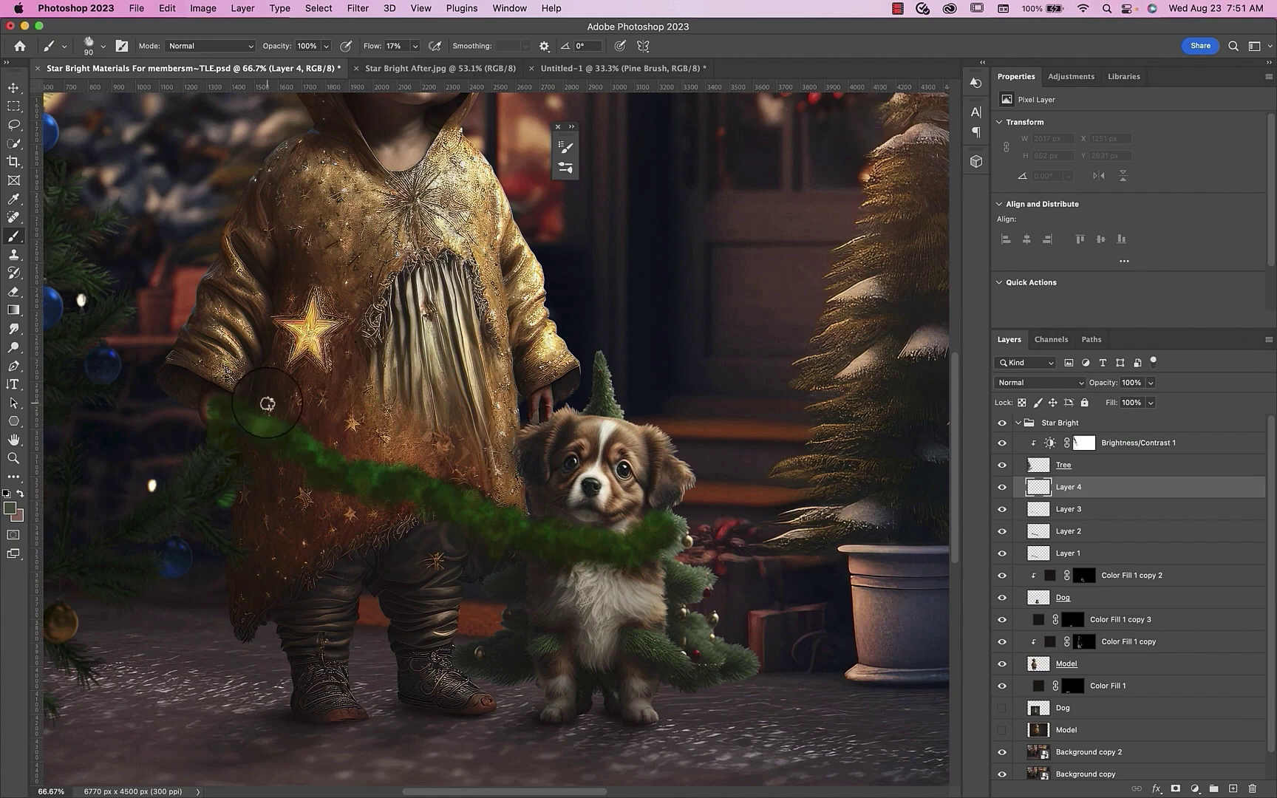
Paint highlight needles along the garland on Layer 4, switching the foreground to a still lighter green for the longer strokes
{"action": "left_click_drag", "start_coordinate": [268, 415], "coordinate": [294, 422]}
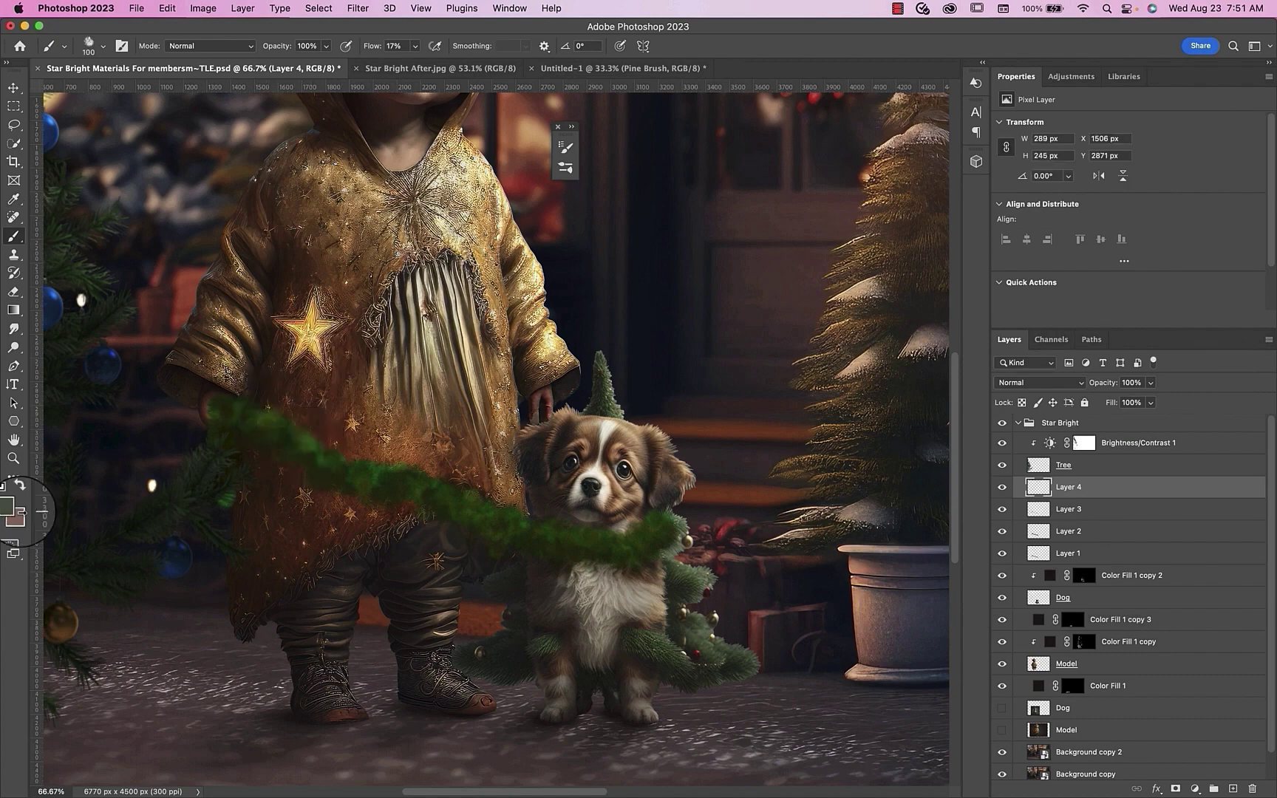
{"action": "left_click", "coordinate": [10, 508]}
{"action": "left_click", "coordinate": [938, 461]}
{"action": "left_click", "coordinate": [1225, 371]}
{"action": "mouse_move", "coordinate": [326, 386]}
{"action": "left_mouse_down"}
{"action": "mouse_move", "coordinate": [347, 457]}
{"action": "mouse_move", "coordinate": [365, 465]}
{"action": "mouse_move", "coordinate": [416, 468]}
{"action": "mouse_move", "coordinate": [525, 525]}
{"action": "mouse_move", "coordinate": [589, 540]}
{"action": "mouse_move", "coordinate": [570, 533]}
{"action": "mouse_move", "coordinate": [662, 522]}
{"action": "left_mouse_up"}
{"action": "key", "text": "bracketleft"}
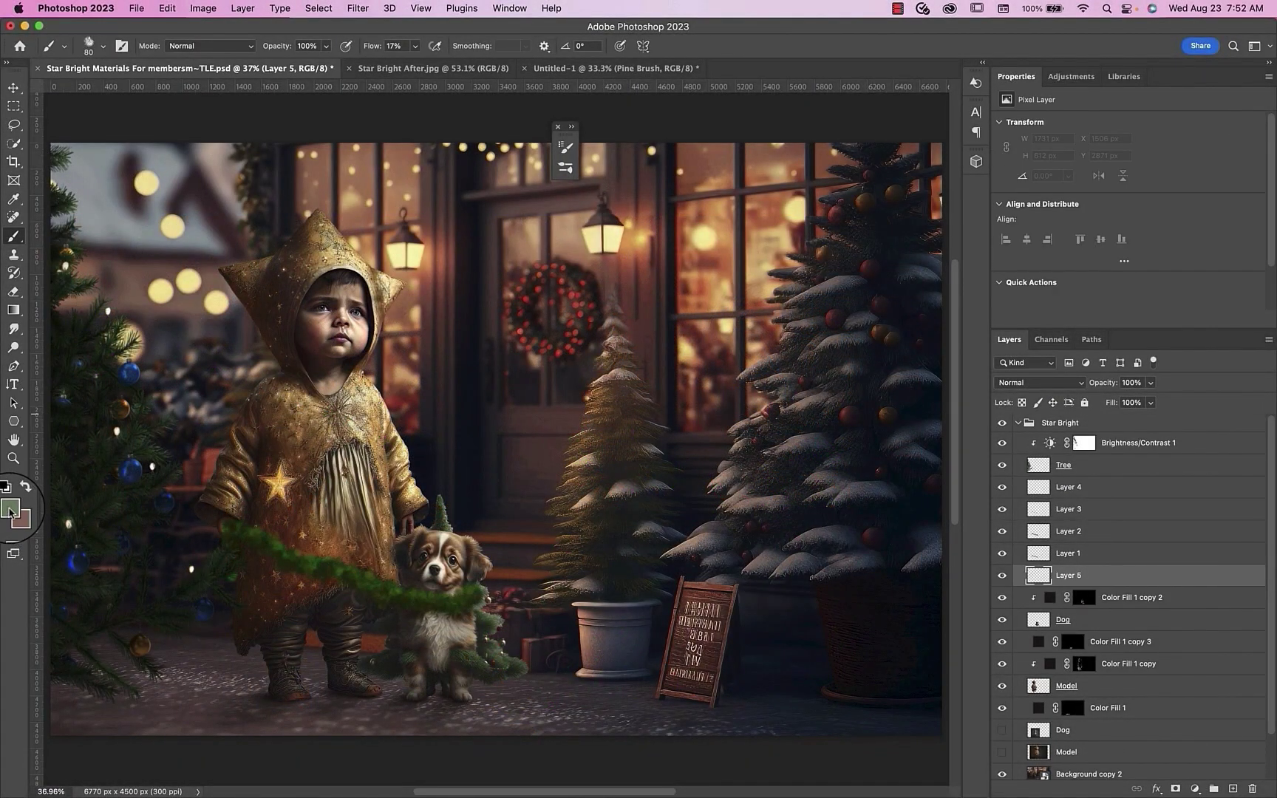
Set the foreground color to near-black 0c0d0b and the background color to 151312
{"action": "left_click", "coordinate": [9, 508]}
{"action": "left_click", "coordinate": [926, 547]}
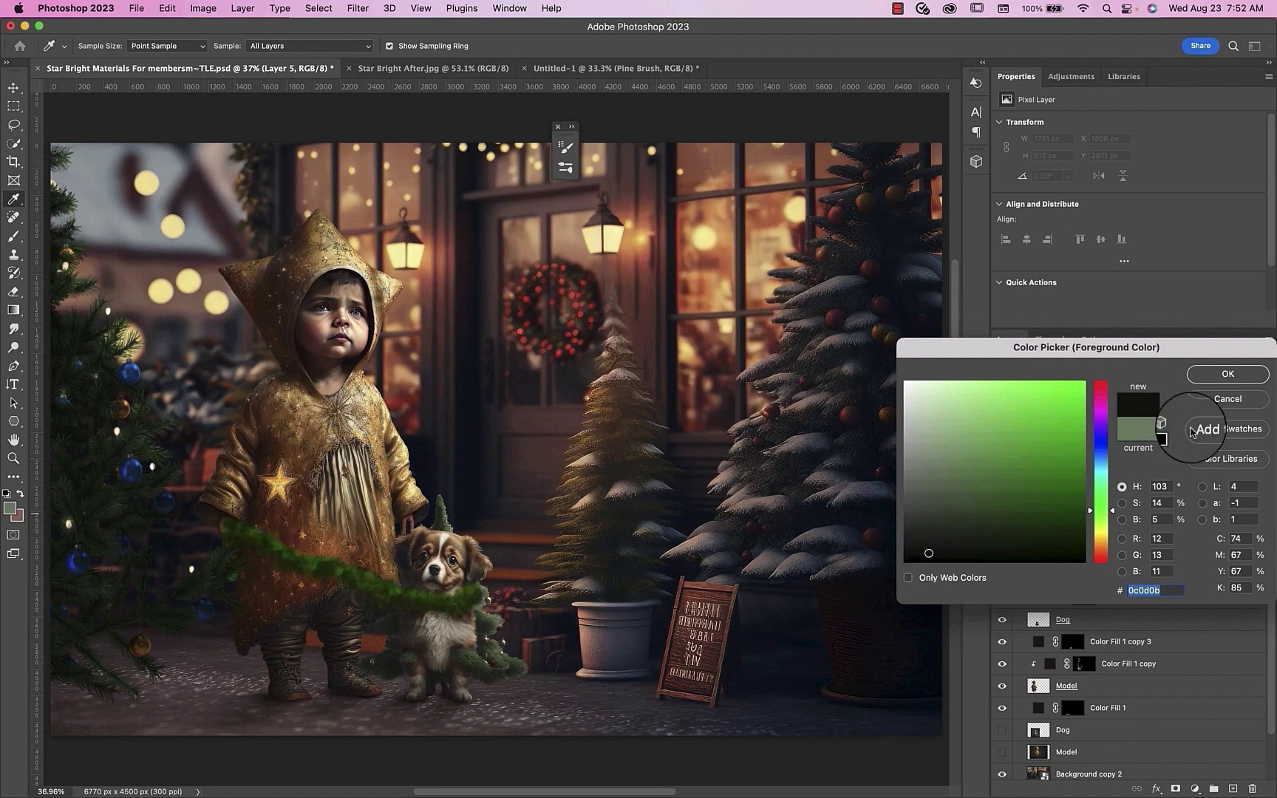
{"action": "left_click", "coordinate": [1228, 374]}
{"action": "left_click", "coordinate": [16, 516]}
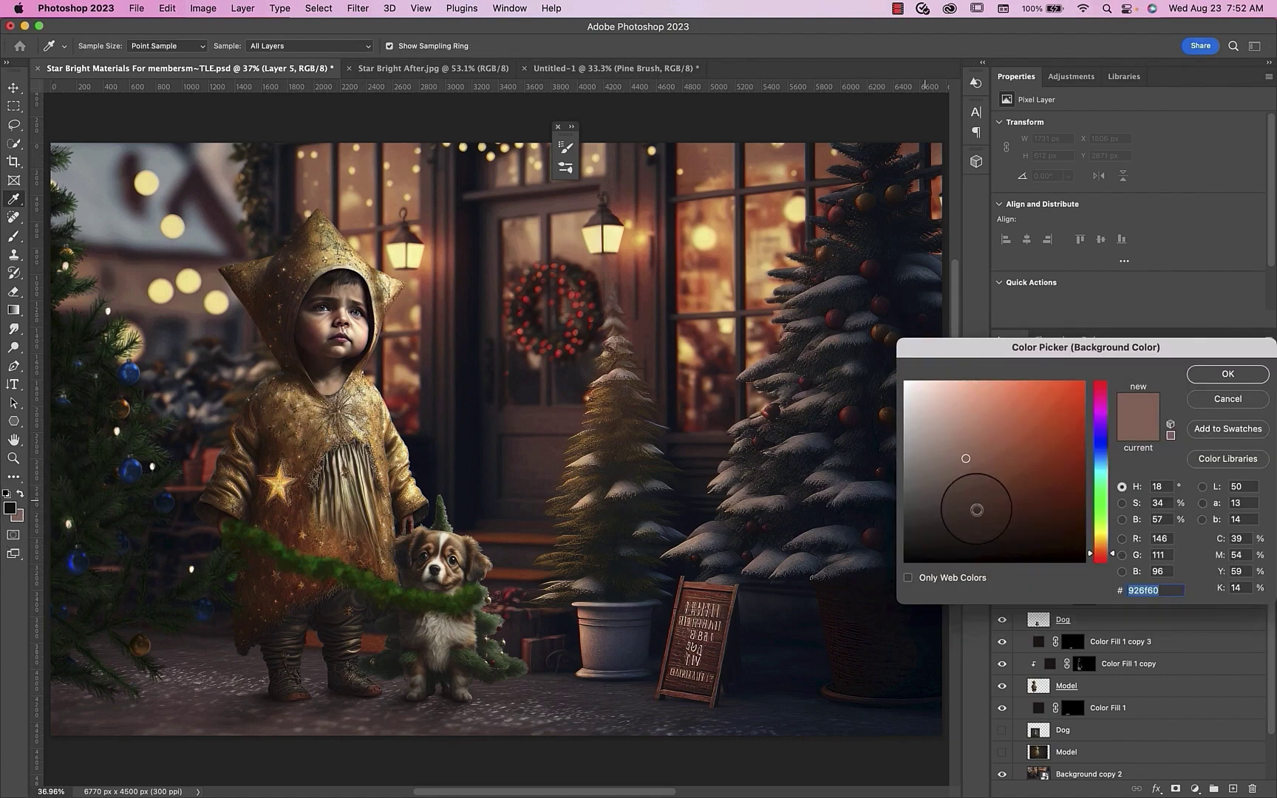
{"action": "left_click", "coordinate": [936, 545]}
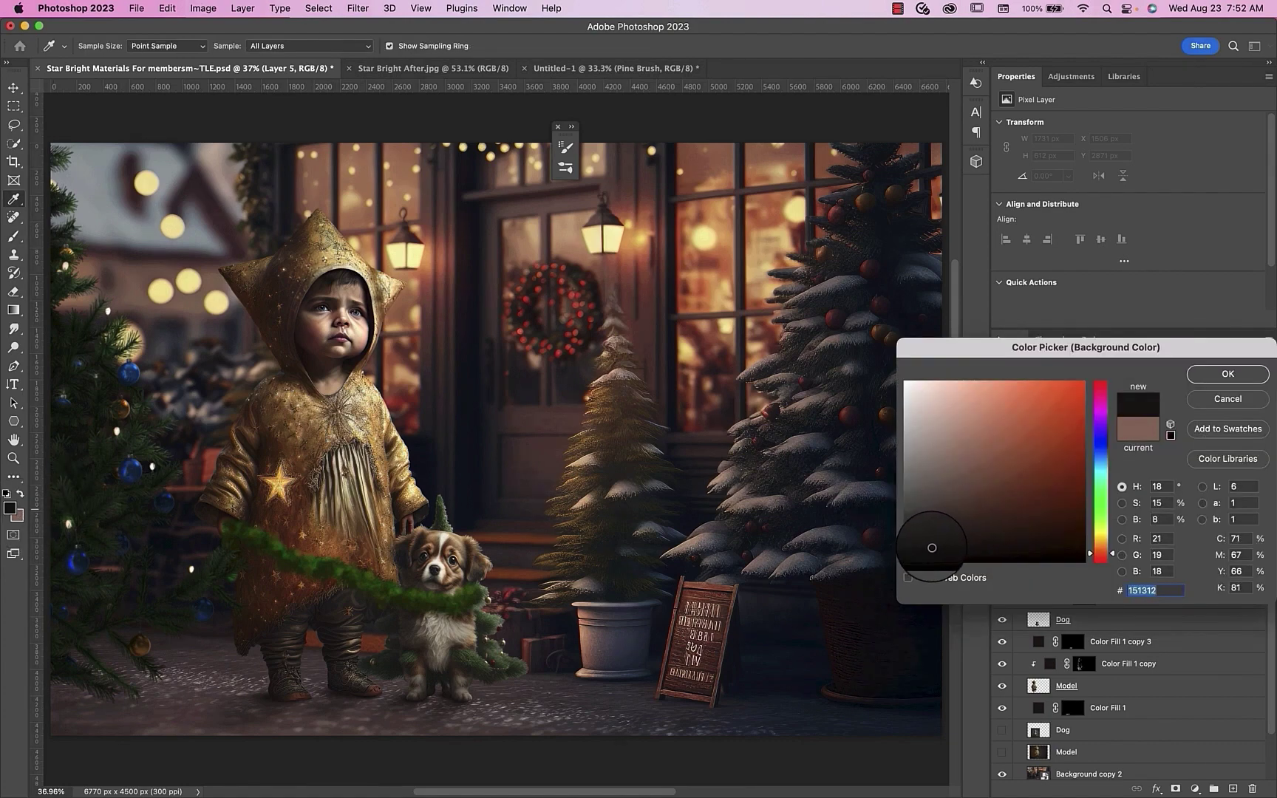
{"action": "left_click", "coordinate": [1228, 374]}
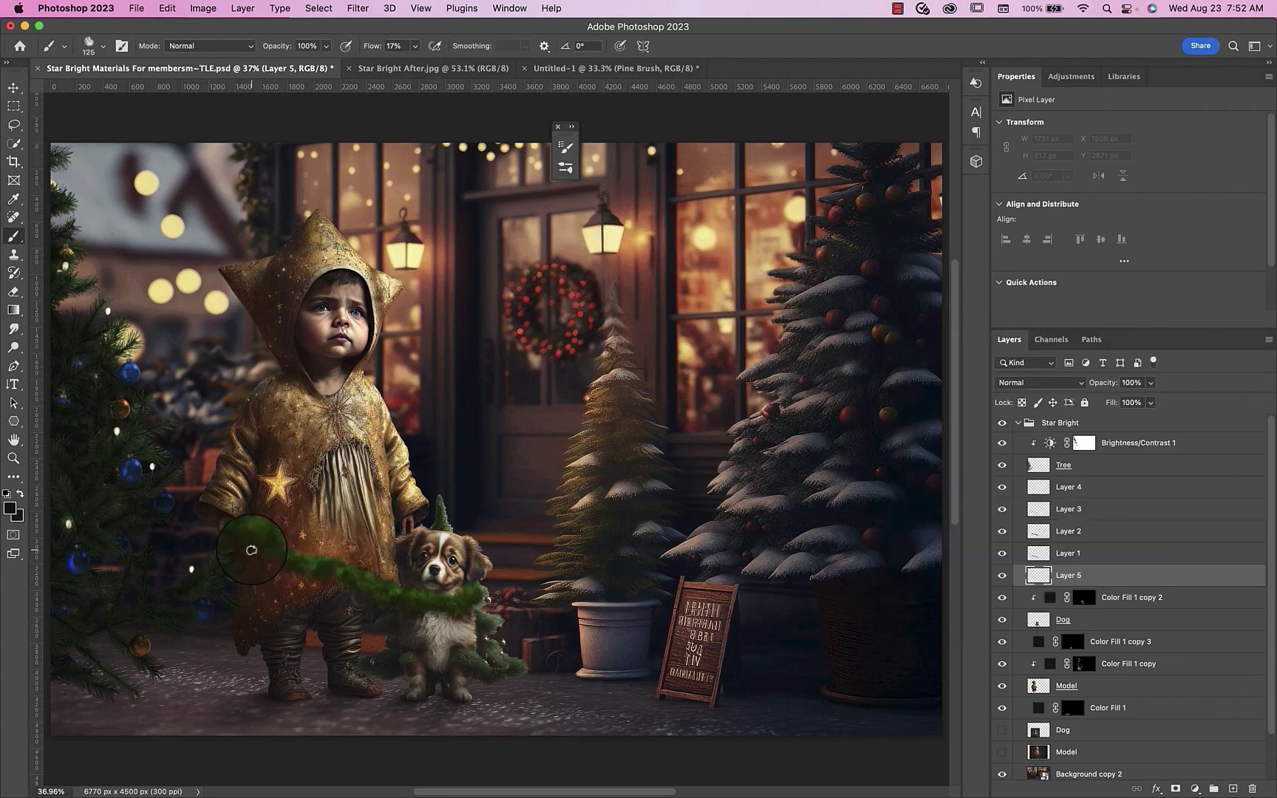
Paint a soft dark shadow along and below the garland on Layer 5, varying the brush size between 125 and 200 px
{"action": "key", "text": "bracketright"}
{"action": "key", "text": "bracketright"}
{"action": "key", "text": "bracketright"}
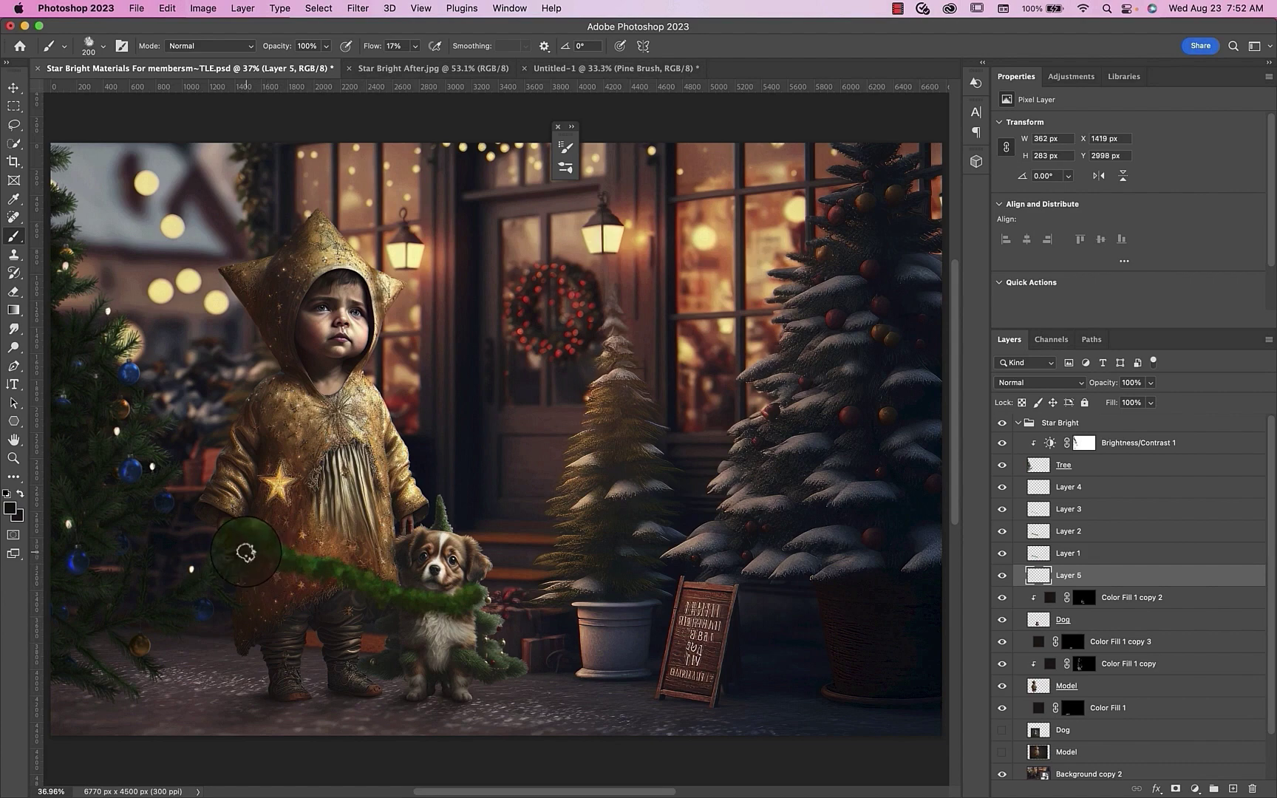
{"action": "mouse_move", "coordinate": [246, 553]}
{"action": "left_mouse_down"}
{"action": "mouse_move", "coordinate": [323, 577]}
{"action": "mouse_move", "coordinate": [301, 578]}
{"action": "left_mouse_up"}
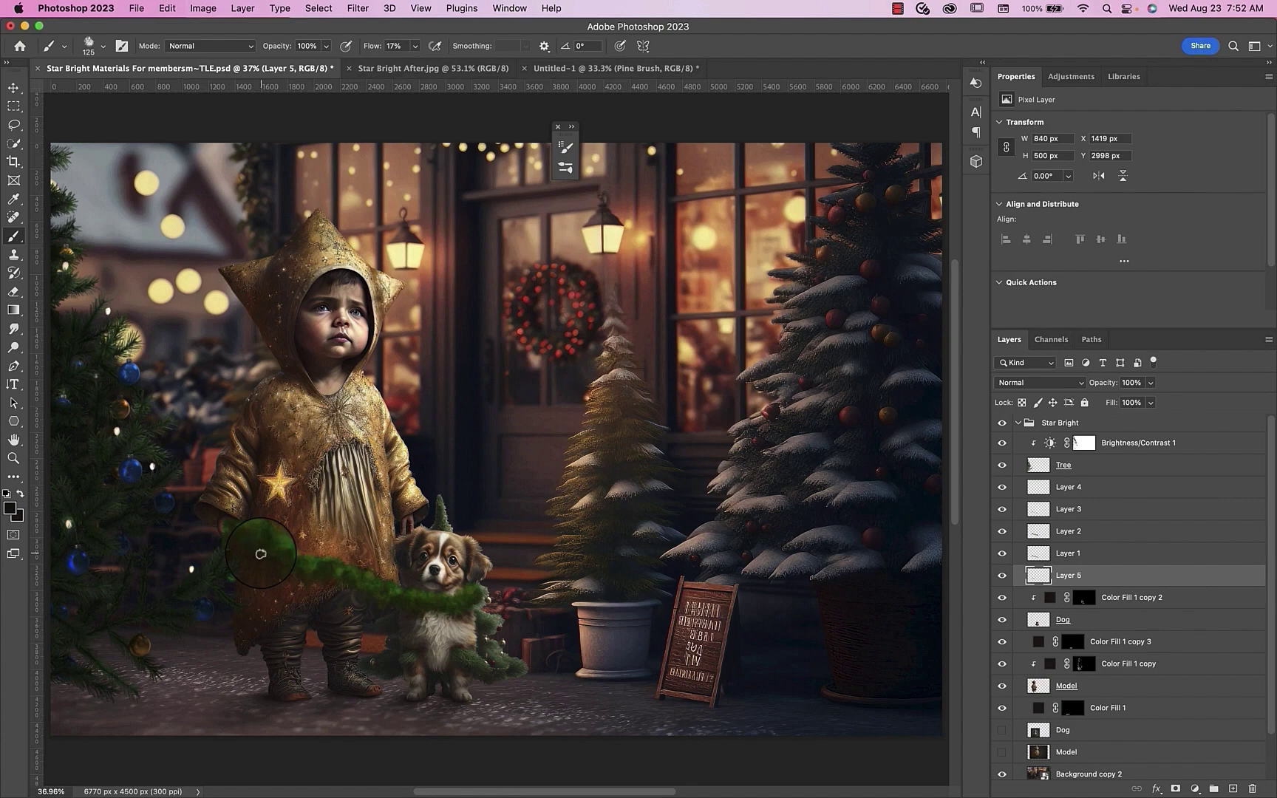
{"action": "mouse_move", "coordinate": [363, 594]}
{"action": "left_mouse_down"}
{"action": "mouse_move", "coordinate": [414, 621]}
{"action": "mouse_move", "coordinate": [450, 606]}
{"action": "mouse_move", "coordinate": [488, 614]}
{"action": "mouse_move", "coordinate": [318, 586]}
{"action": "left_mouse_up"}
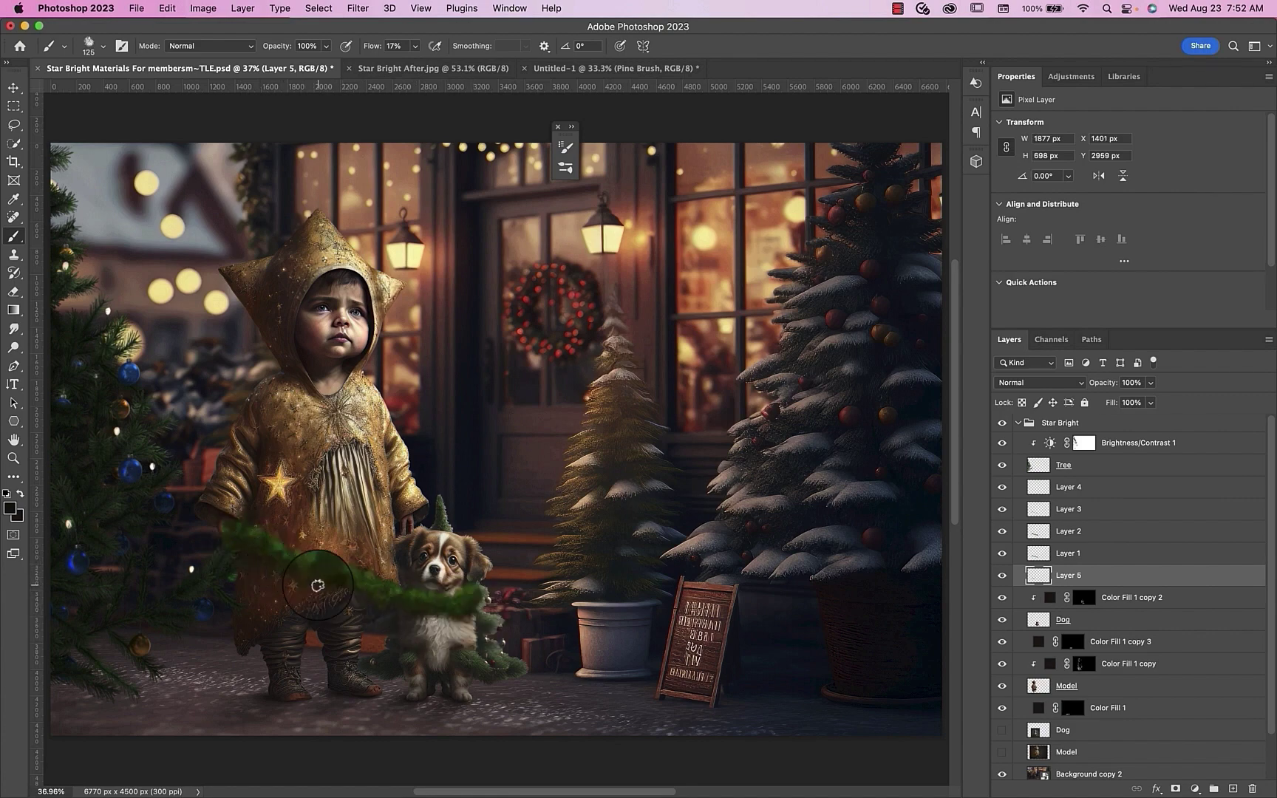
{"action": "key", "text": "bracketright"}
{"action": "key", "text": "bracketright"}
{"action": "key", "text": "bracketright"}
{"action": "key", "text": "bracketright"}
{"action": "key", "text": "bracketright"}
{"action": "key", "text": "bracketright"}
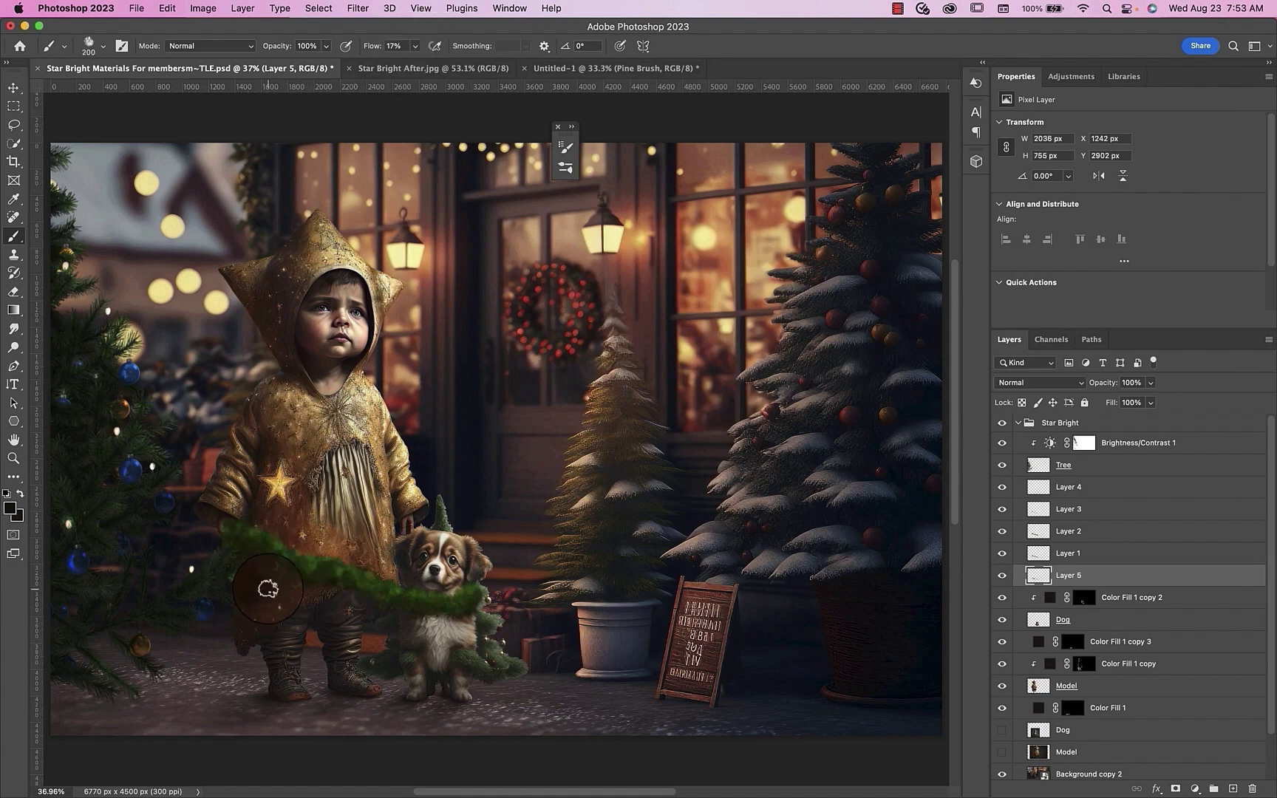
Add a layer mask to Layer 5 and open Gaussian Blur for the layer's painted shadow
{"action": "left_click", "coordinate": [1175, 790]}
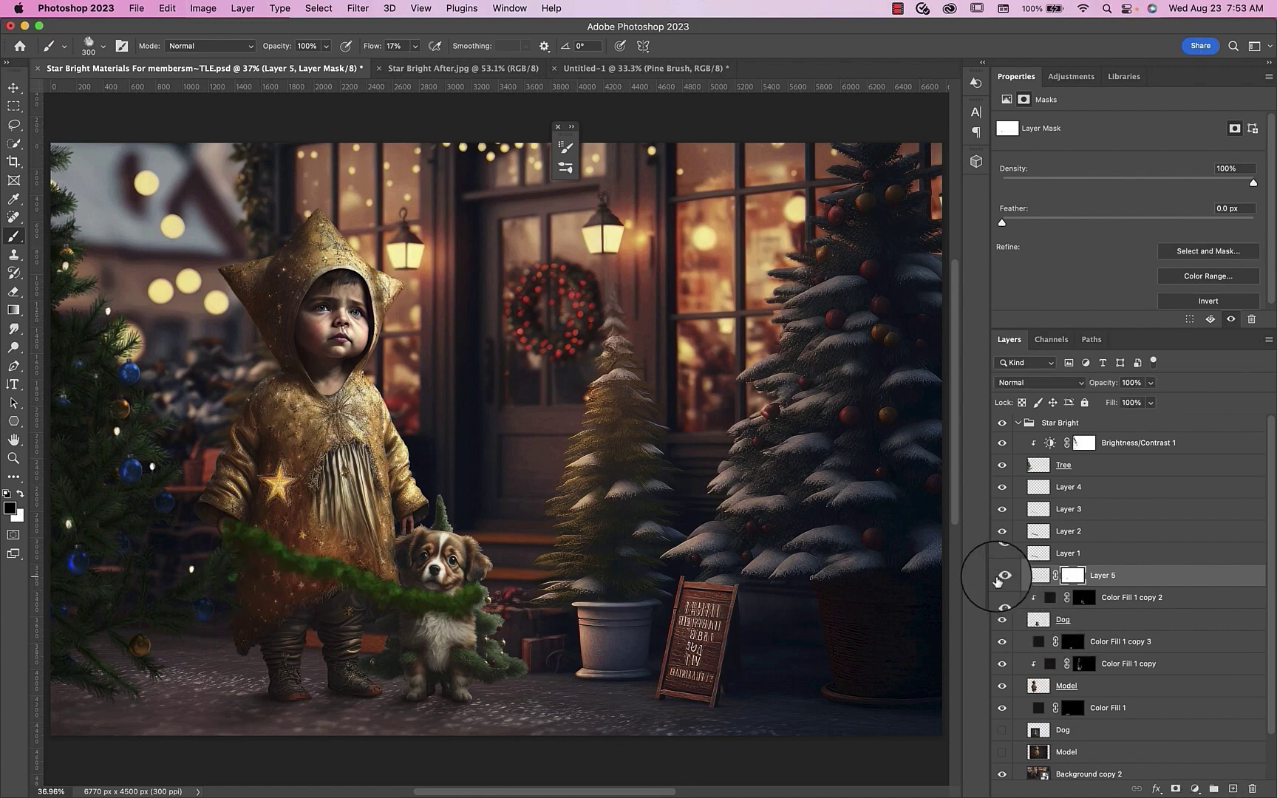
{"action": "left_click", "coordinate": [1037, 575]}
{"action": "left_click", "coordinate": [358, 8]}
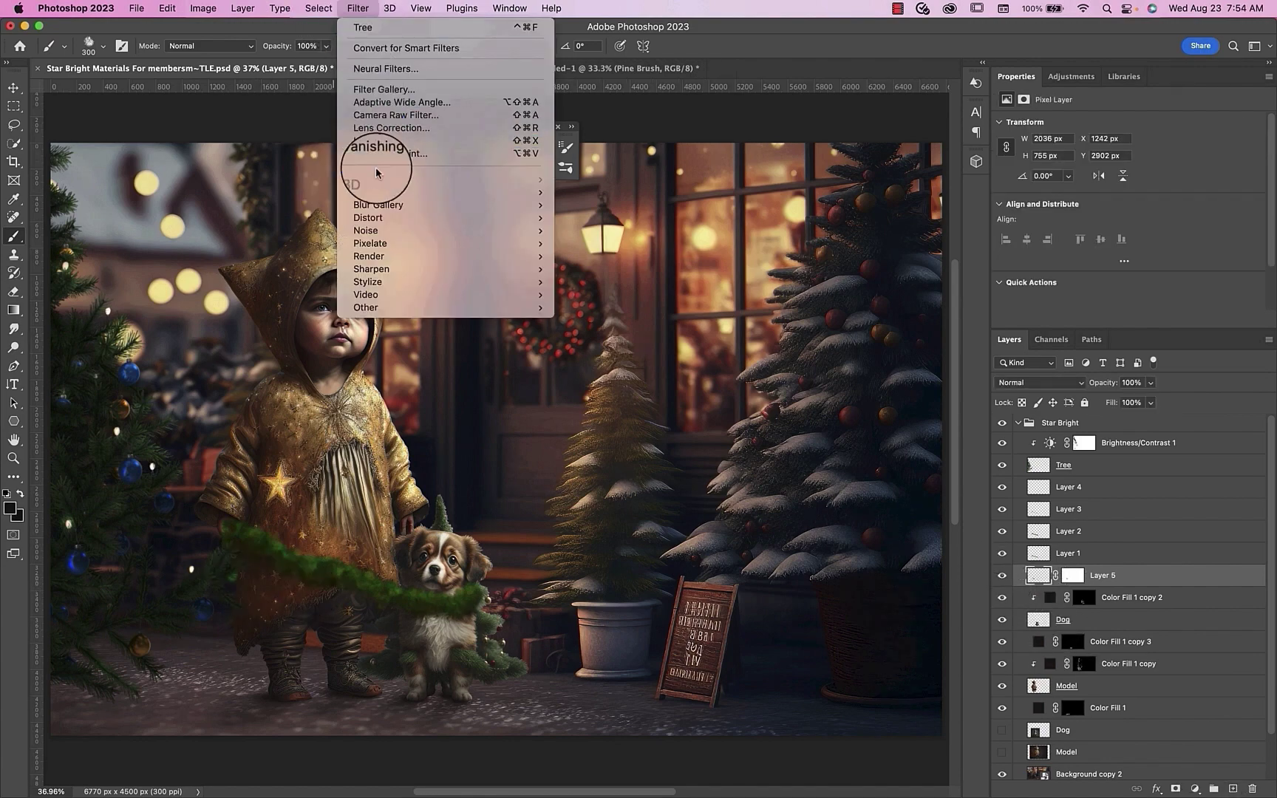
{"action": "mouse_move", "coordinate": [349, 191]}
{"action": "left_click", "coordinate": [597, 243]}
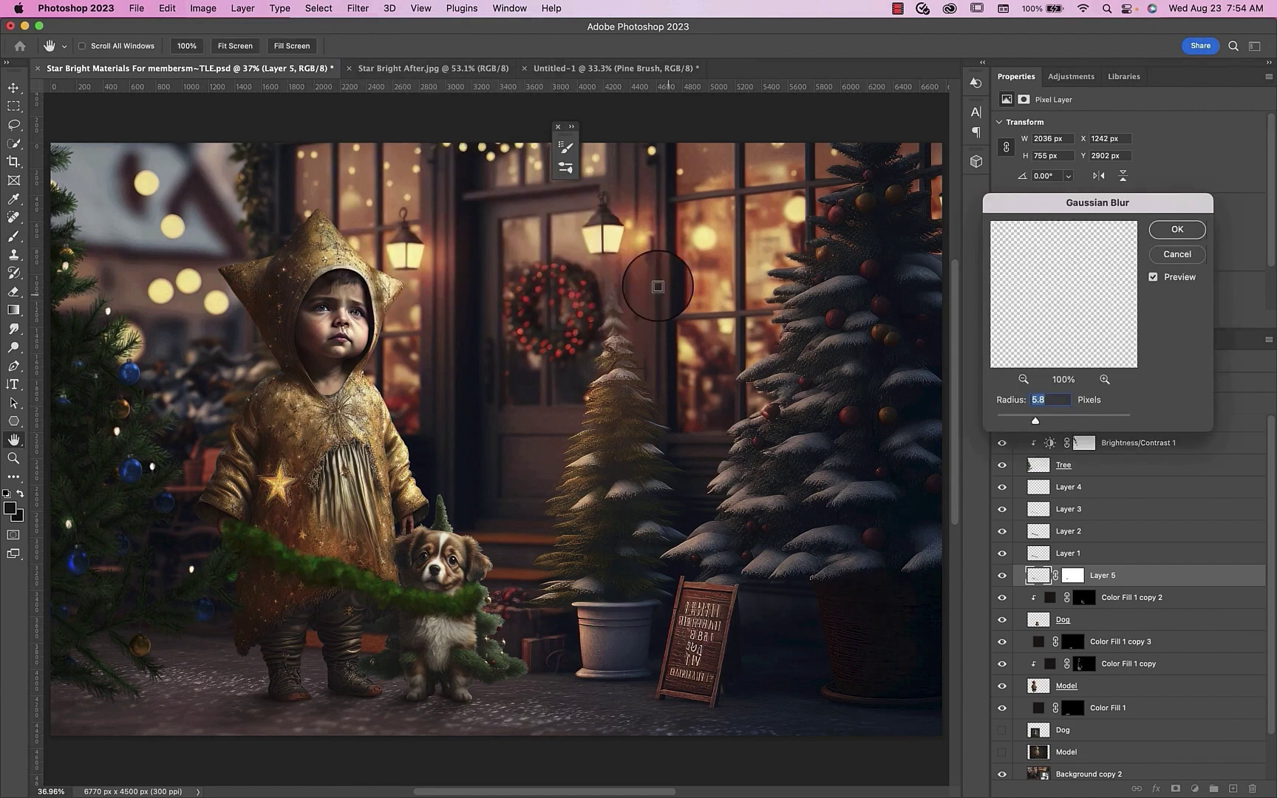